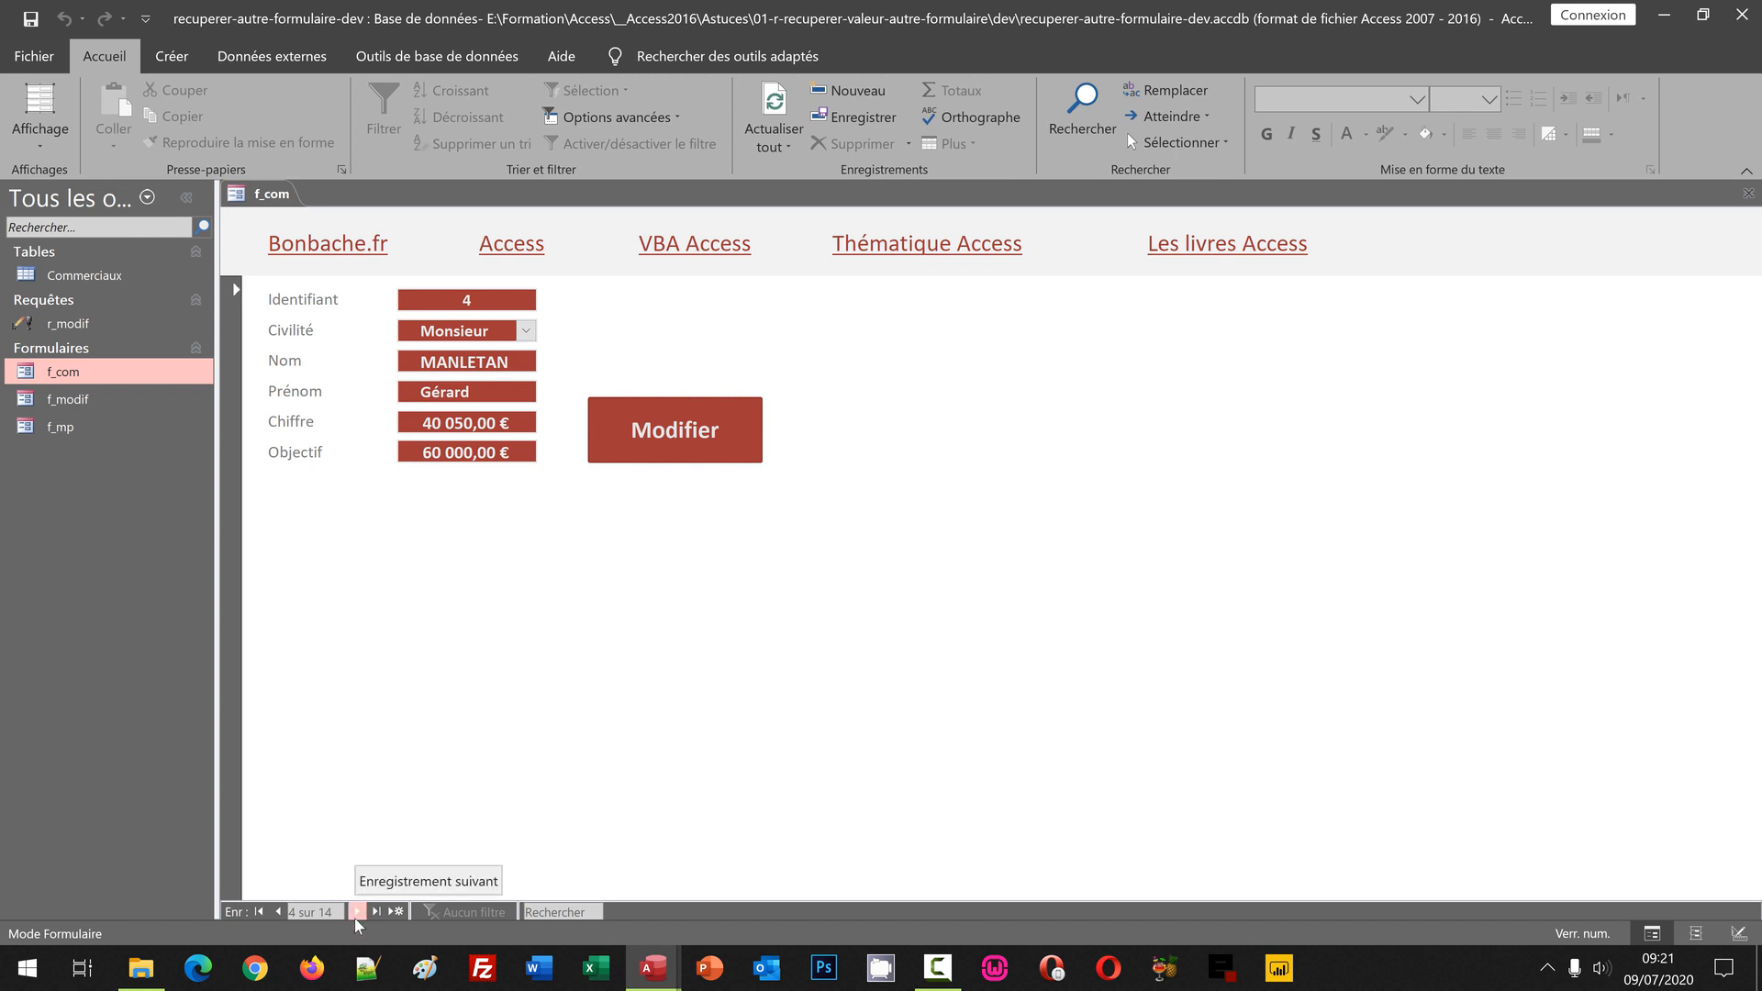
- Open the modification form for record 4 by entering the password, move it beside the record's fields to compare values, and close it
{"action": "left_click", "coordinate": [722, 451]}
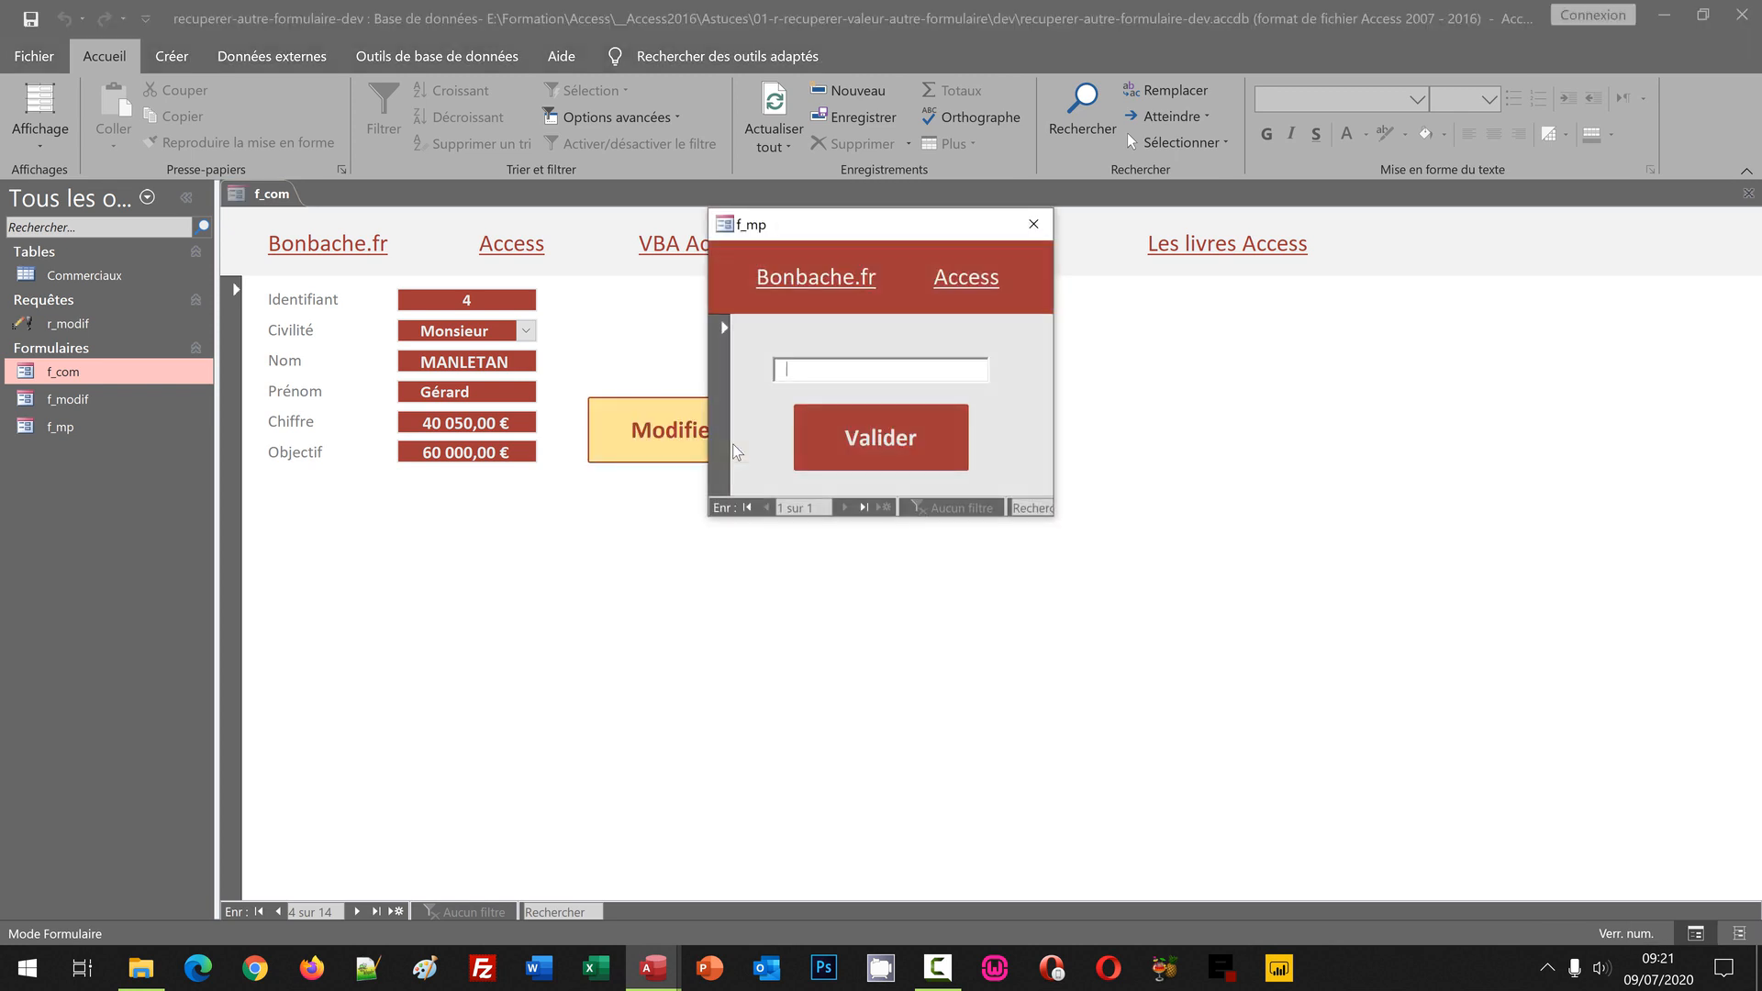
{"action": "type", "text": "******"}
{"action": "left_click", "coordinate": [933, 452]}
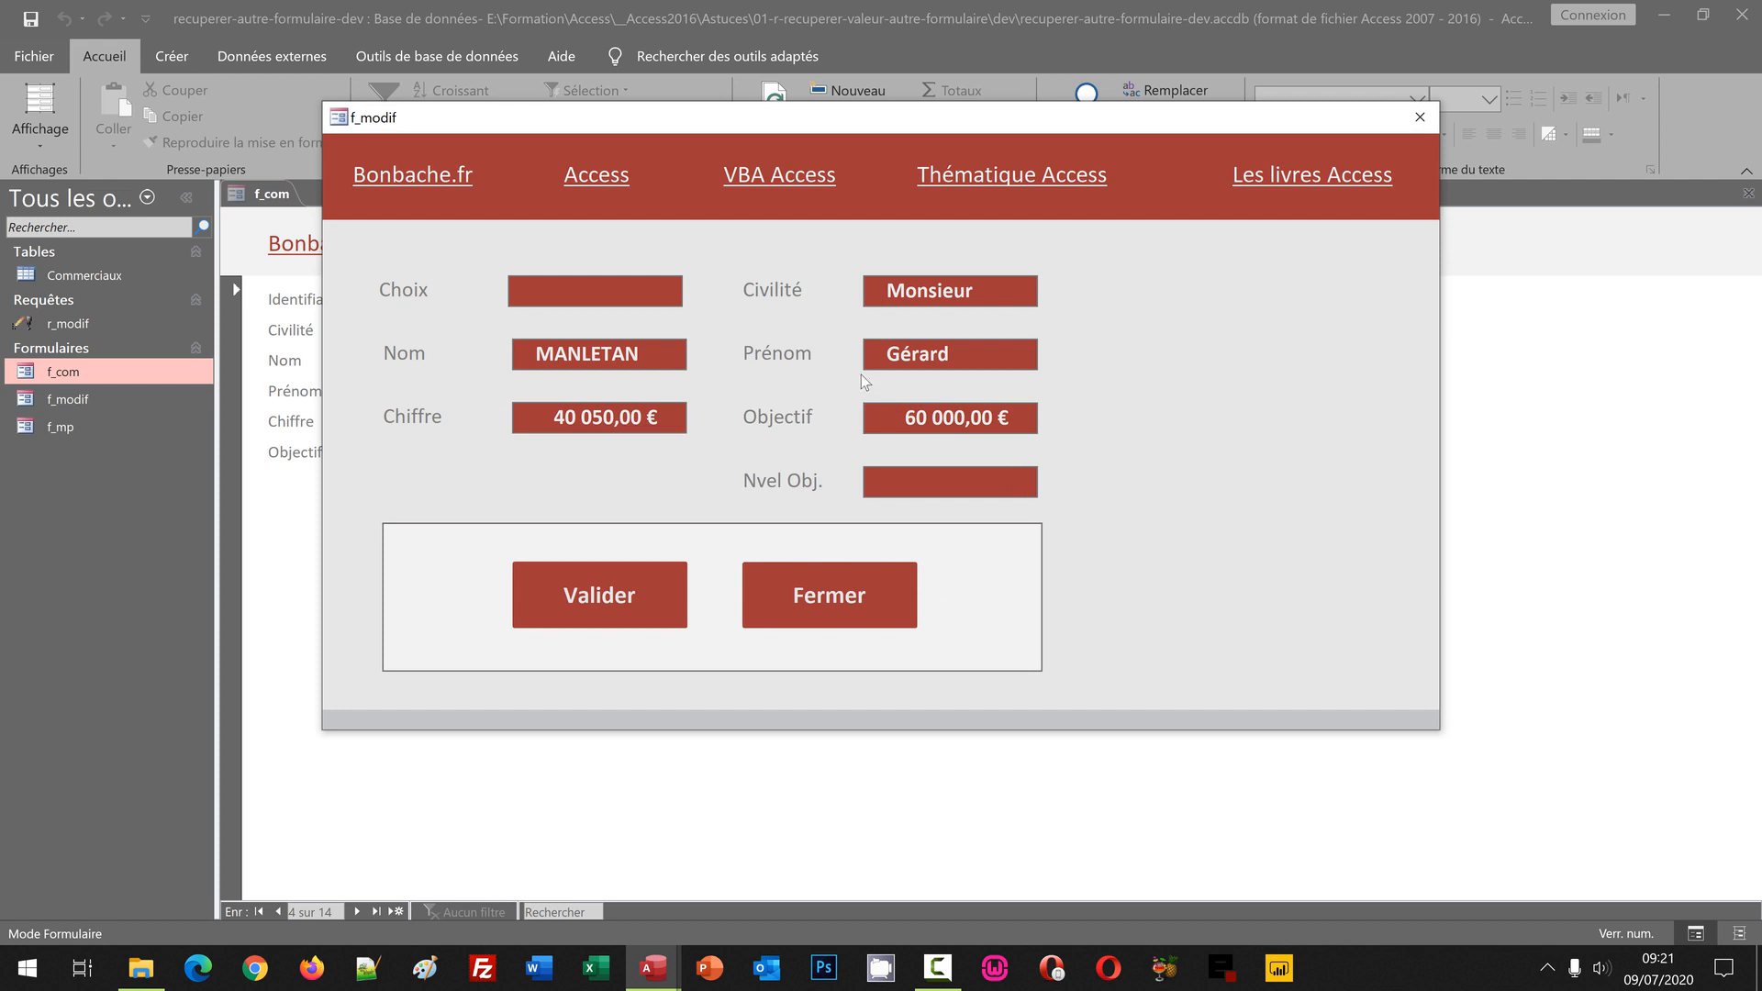
{"action": "left_click_drag", "start_coordinate": [777, 124], "coordinate": [1007, 235]}
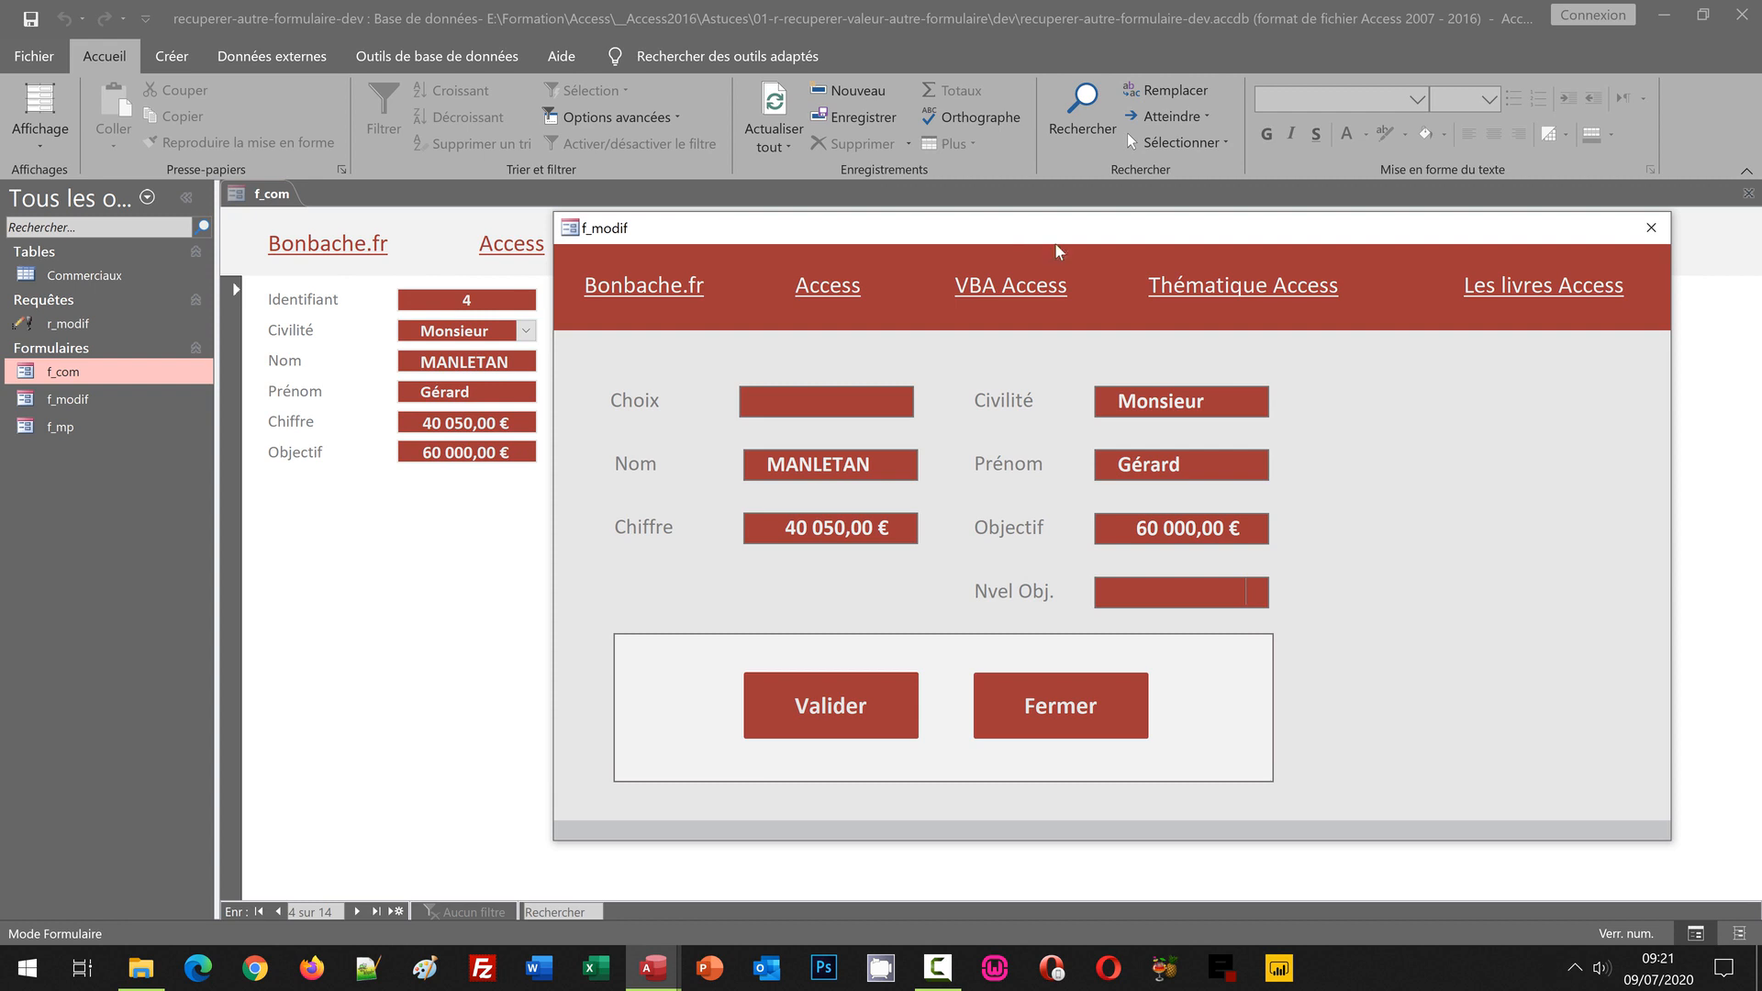
{"action": "left_click", "coordinate": [1652, 229]}
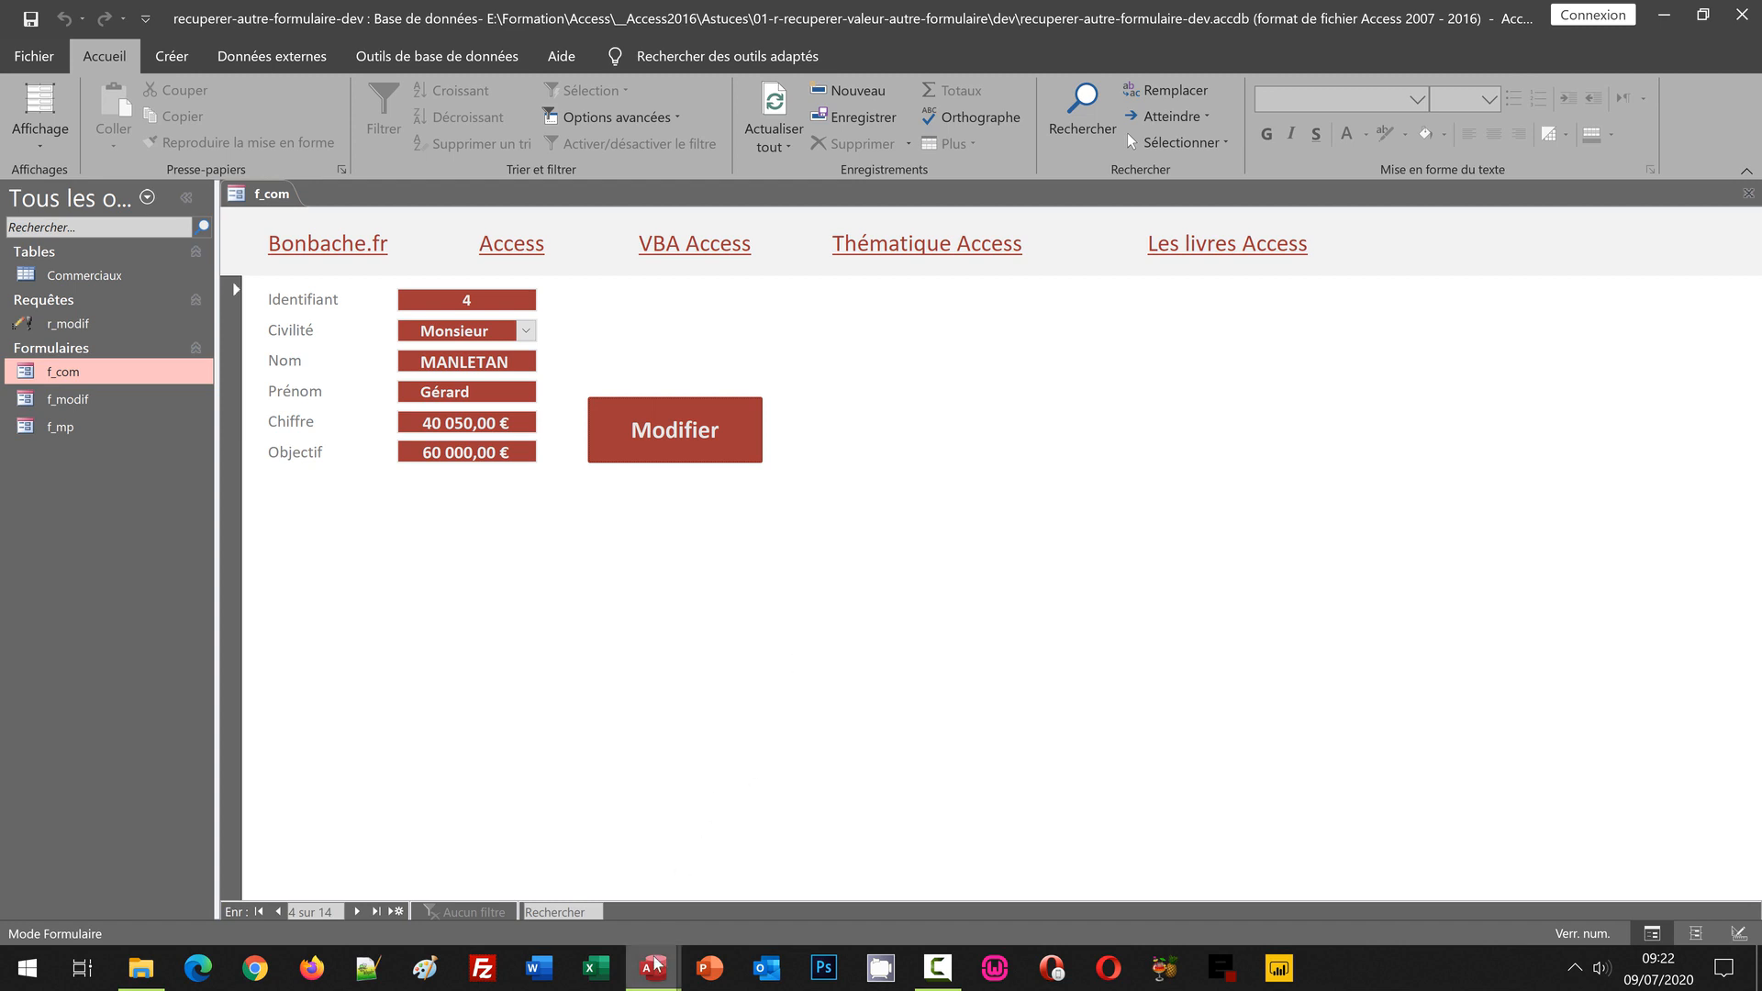
- Switch to the recuperer-autre-formulaire database, open the f_com form and go to record 4
{"action": "mouse_move", "coordinate": [654, 963]}
{"action": "left_click", "coordinate": [741, 879]}
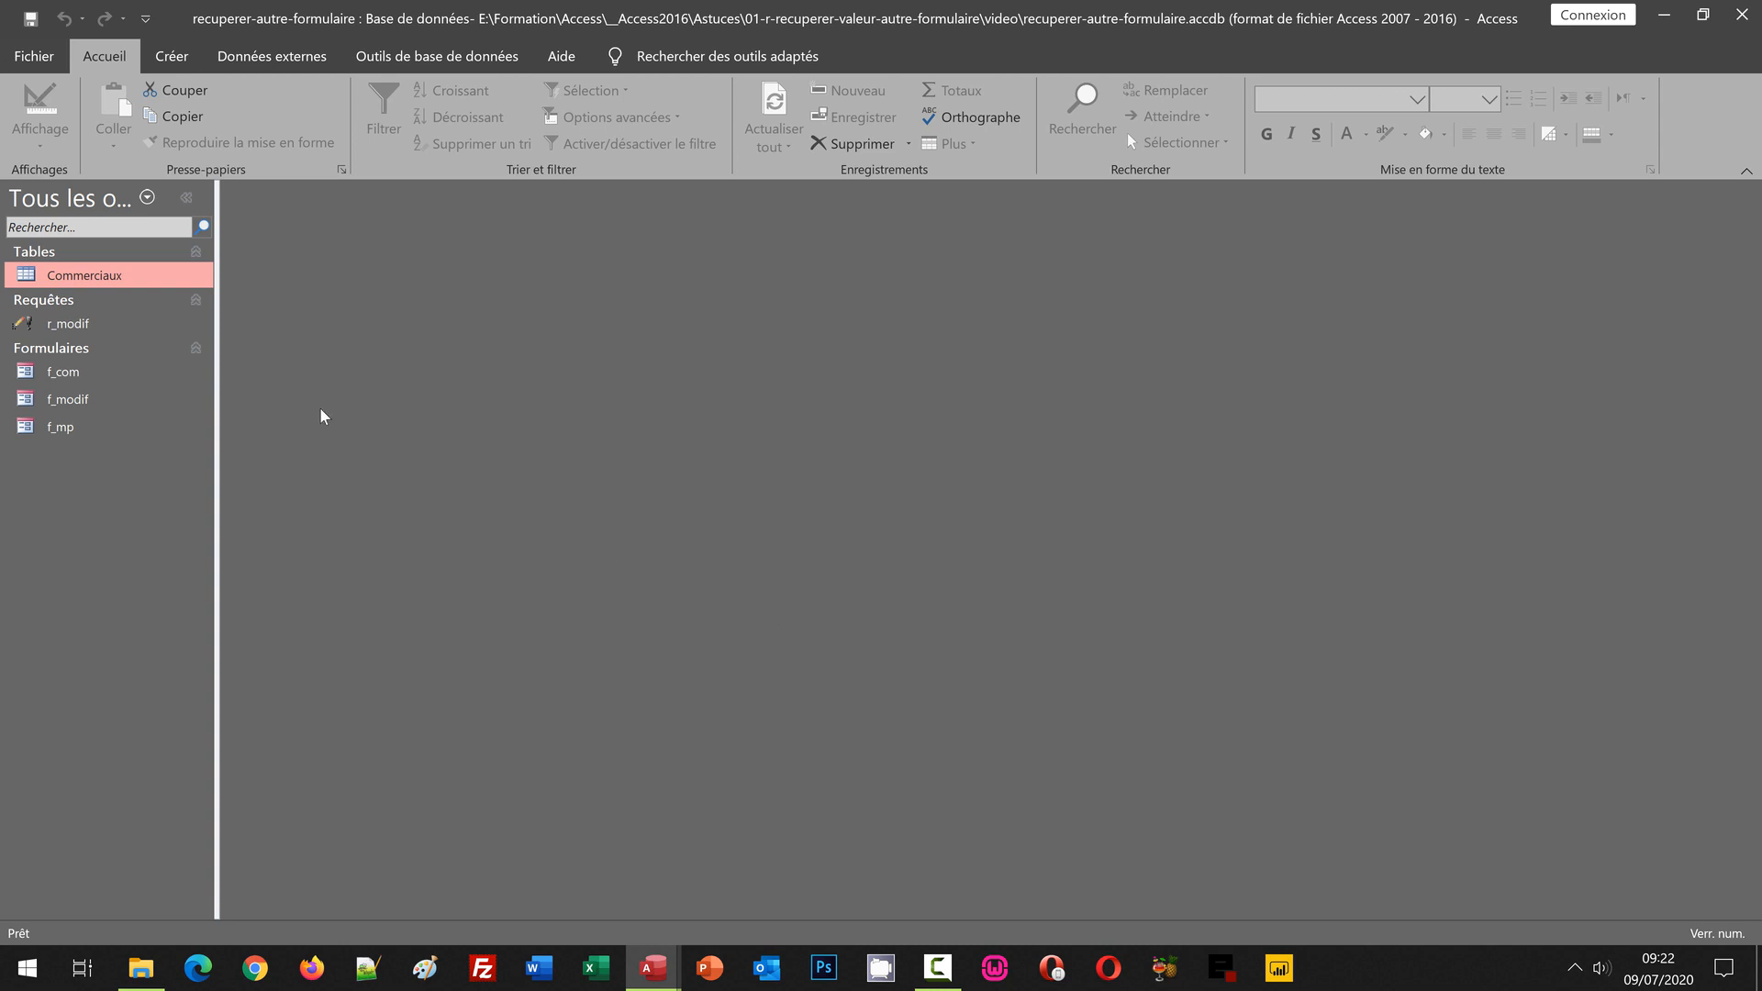
{"action": "double_click", "coordinate": [69, 381]}
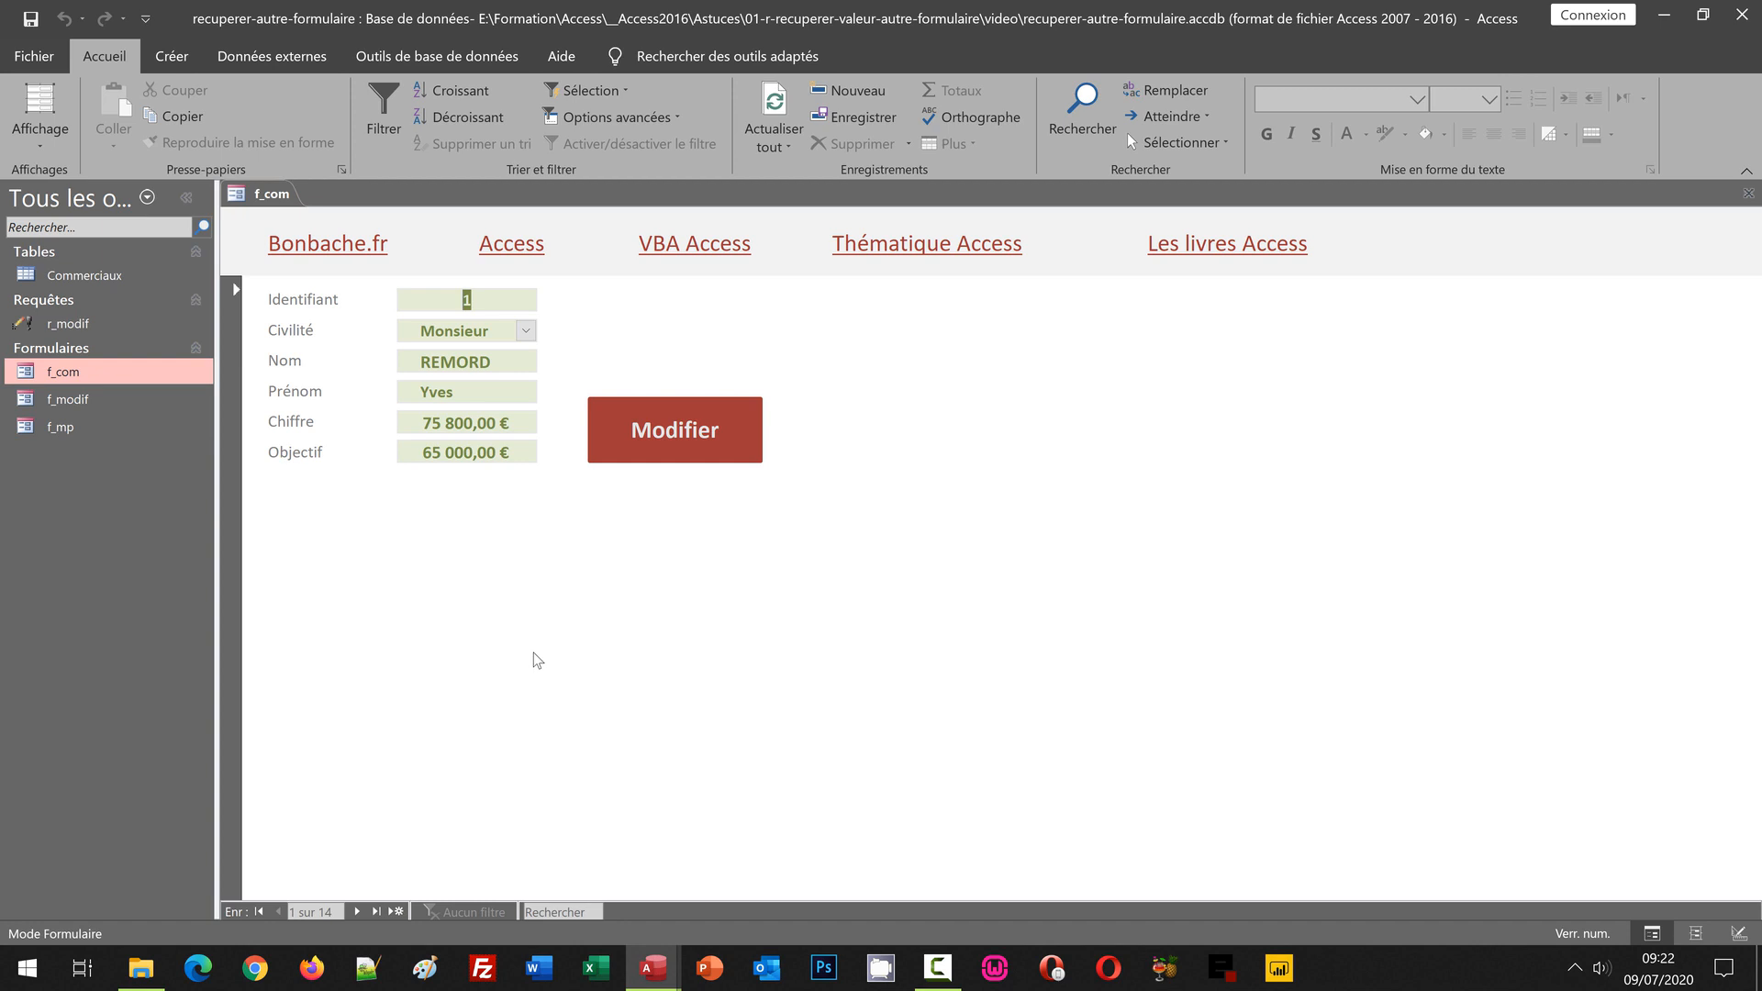
{"action": "left_click", "coordinate": [357, 911]}
{"action": "left_click", "coordinate": [357, 911]}
{"action": "left_click", "coordinate": [357, 912]}
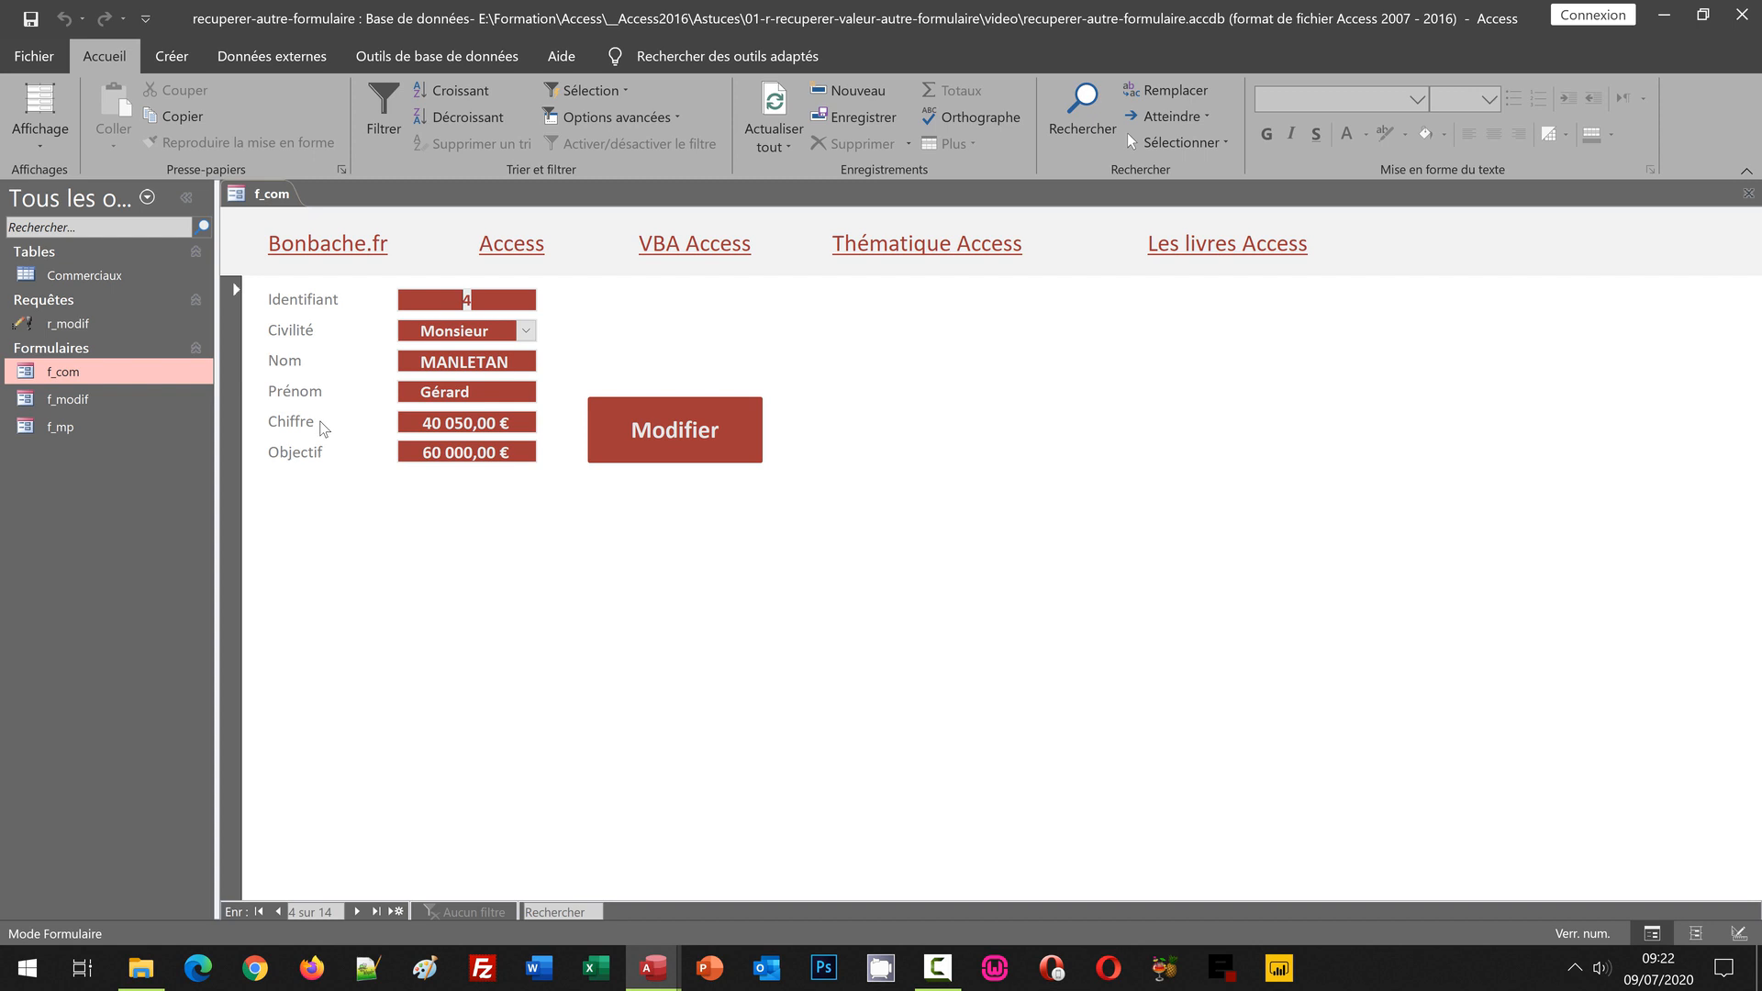
- Open the modification form from record 4 by entering the password, move it aside to examine its fields, and close it
{"action": "left_click", "coordinate": [679, 443]}
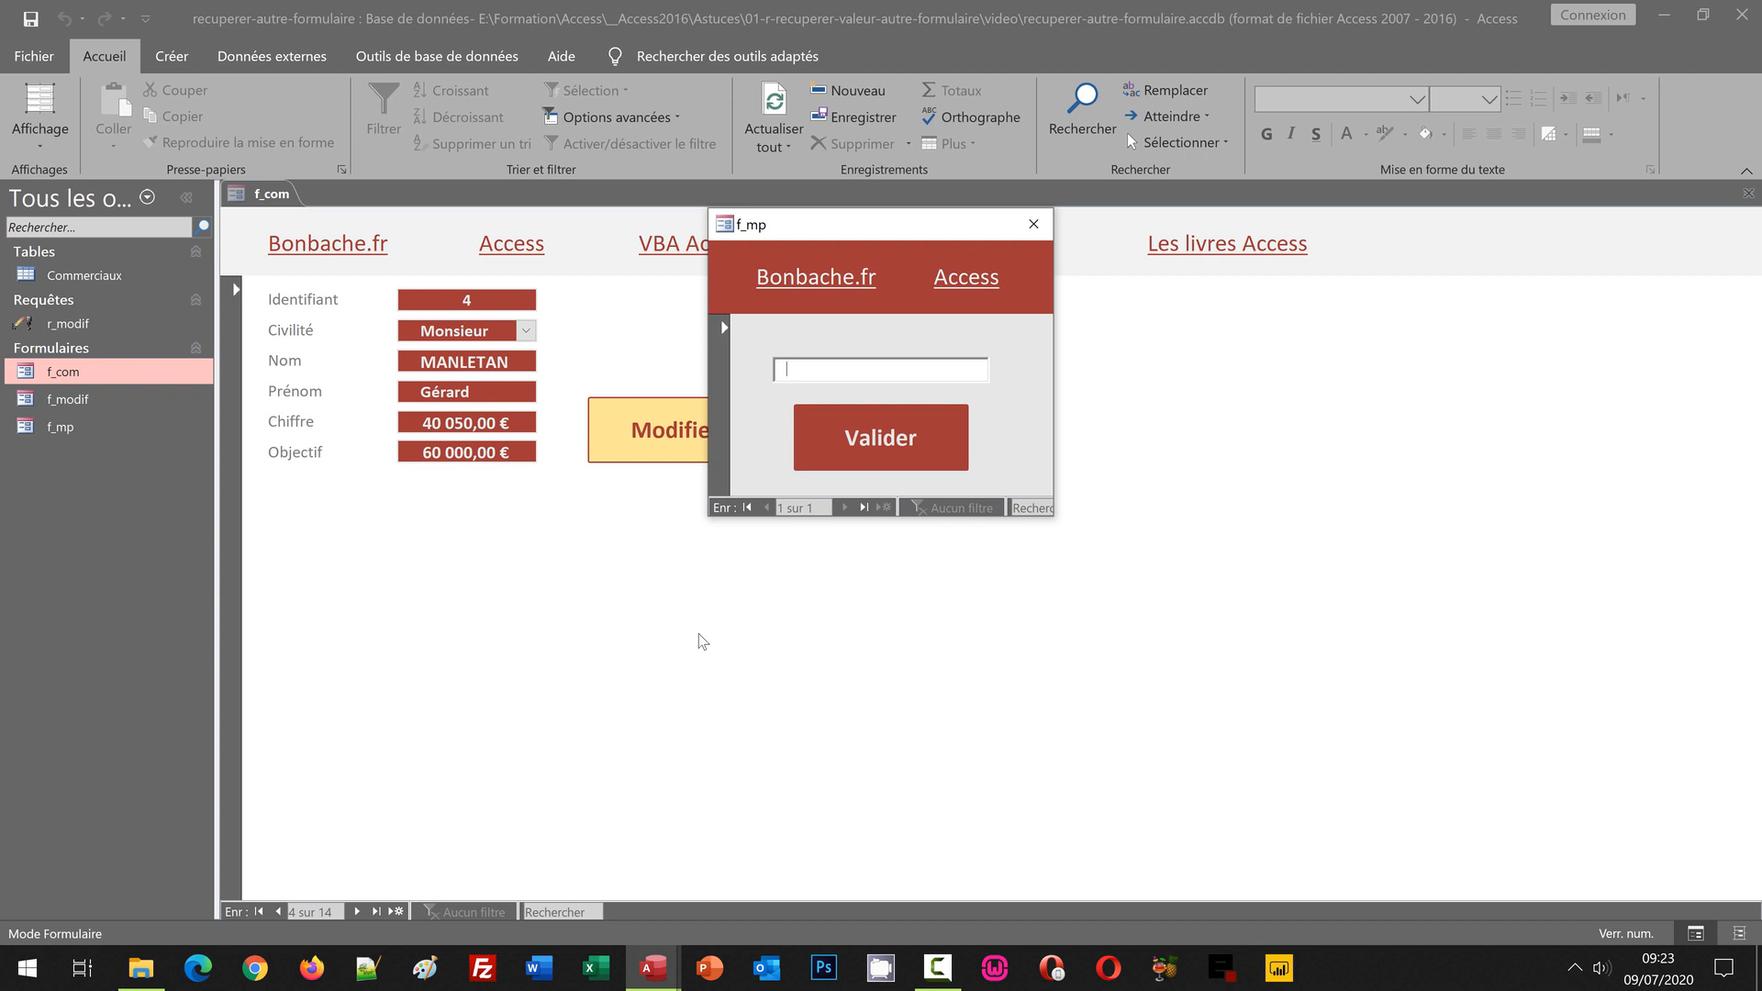
{"action": "type", "text": "******"}
{"action": "left_click", "coordinate": [863, 442]}
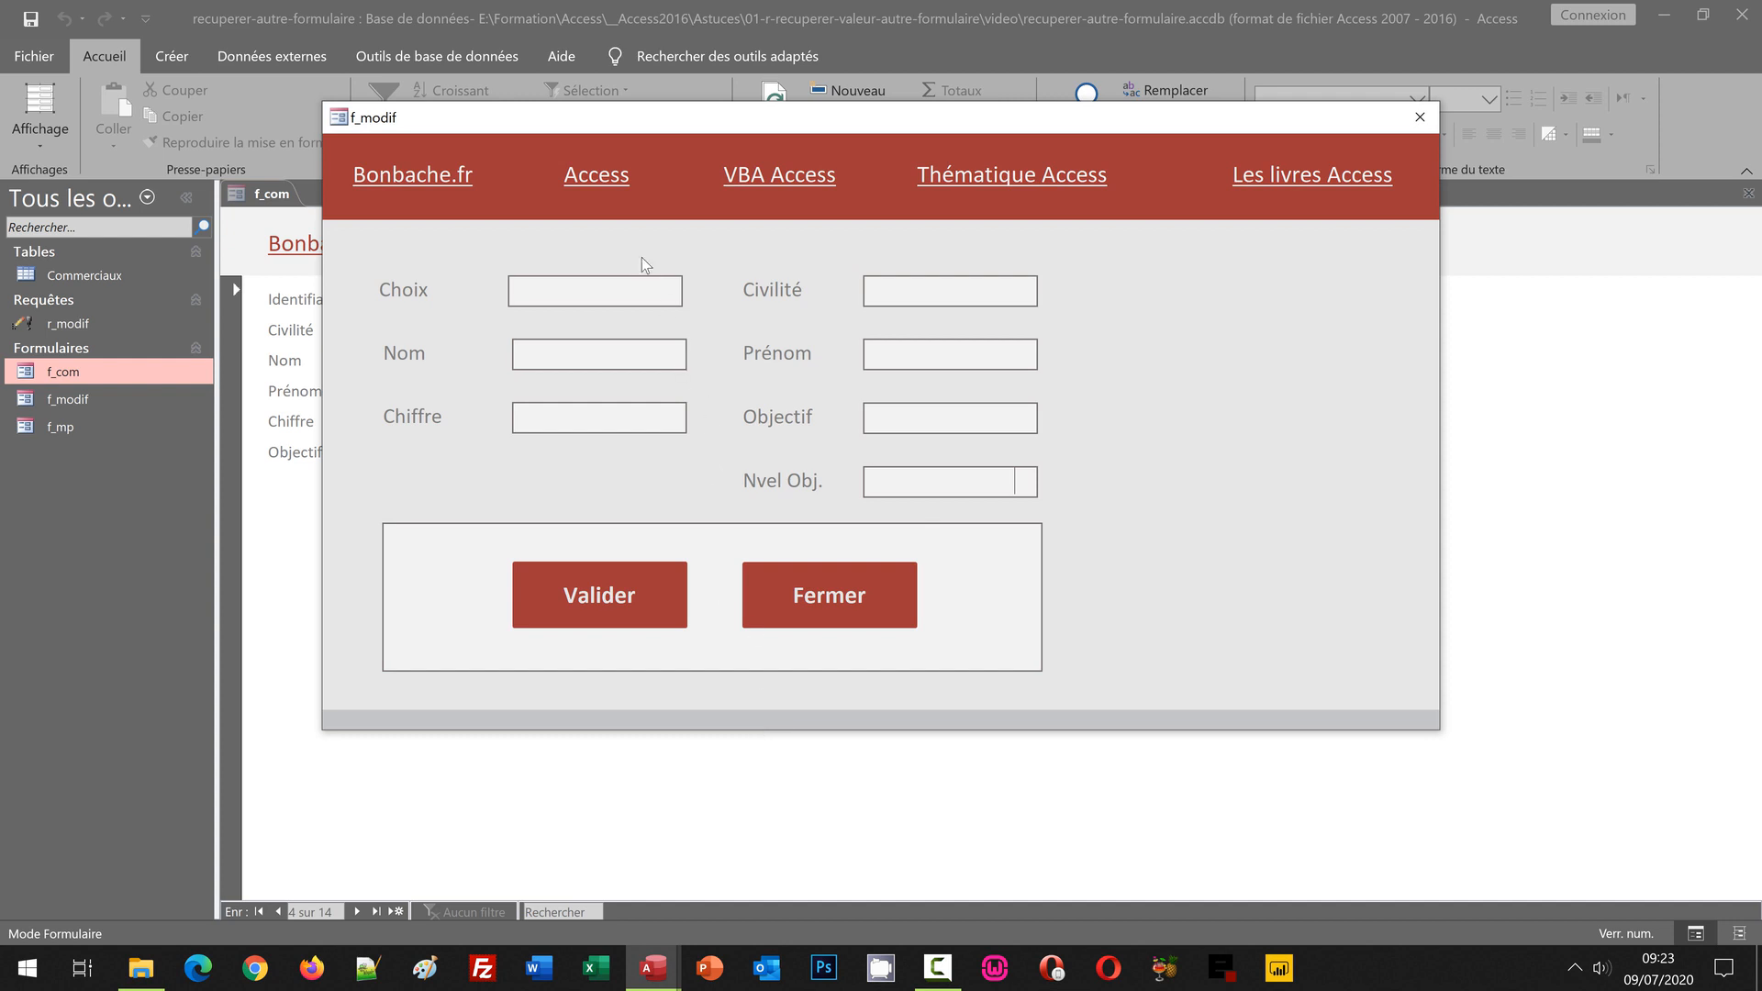
{"action": "left_click_drag", "start_coordinate": [679, 115], "coordinate": [954, 227]}
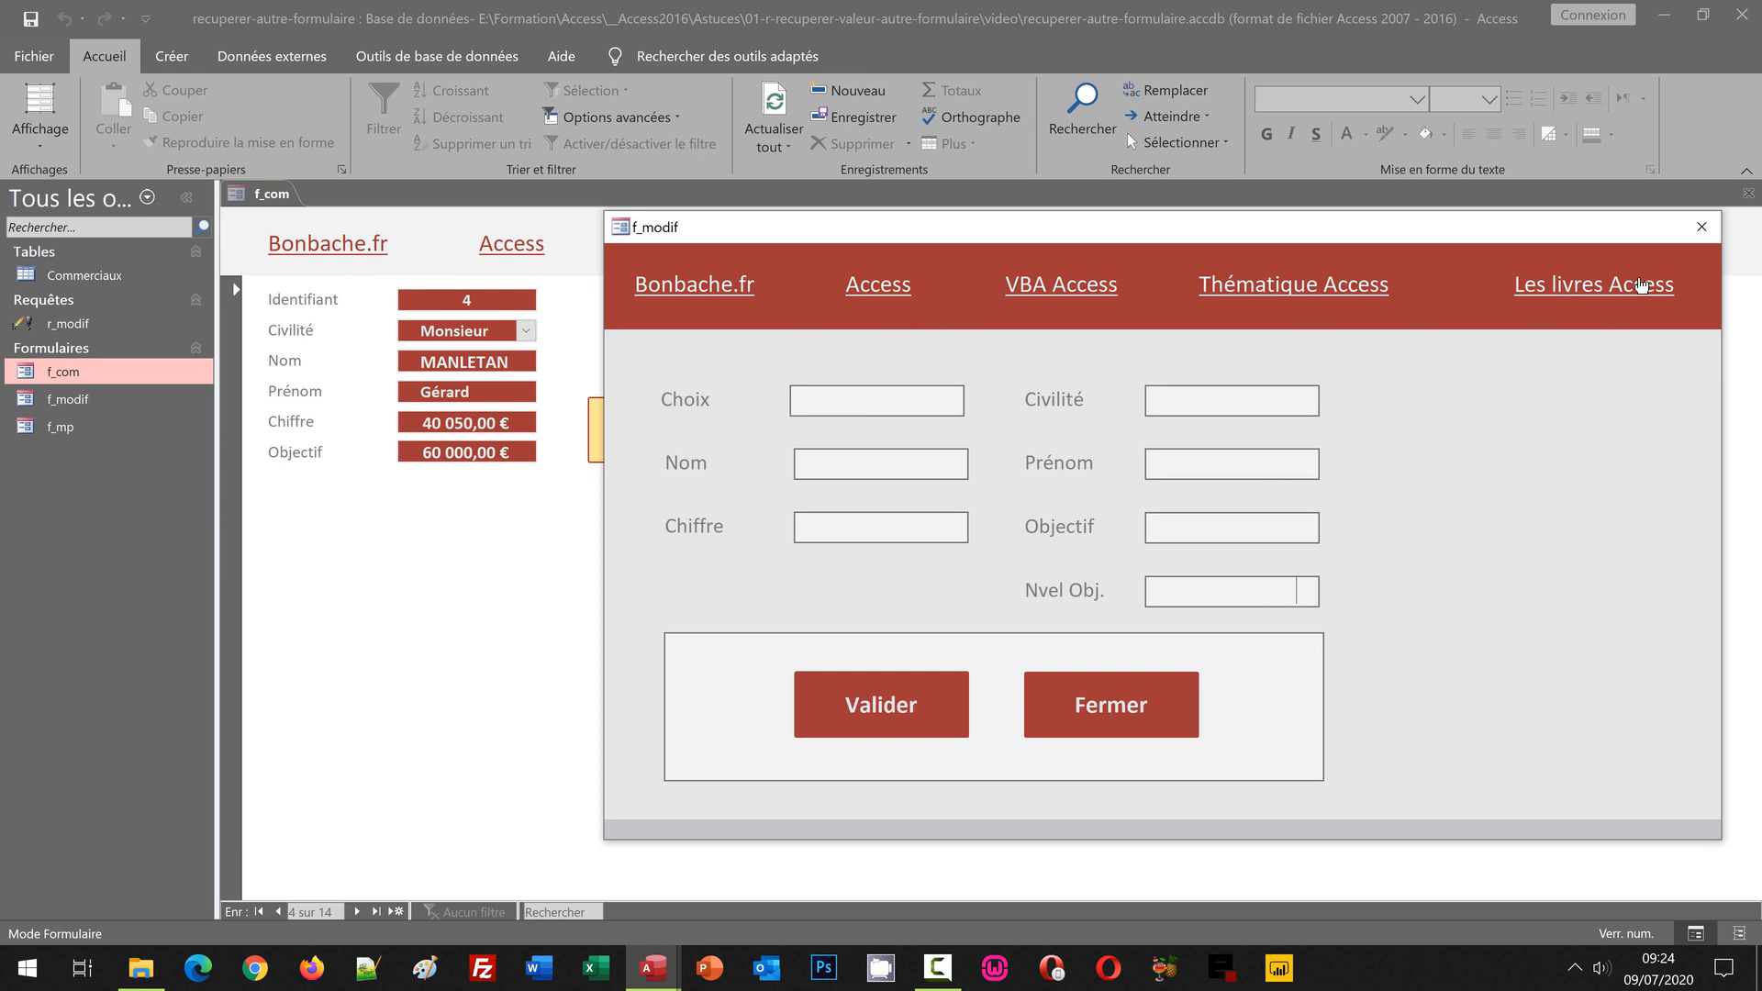
{"action": "left_click", "coordinate": [1701, 228]}
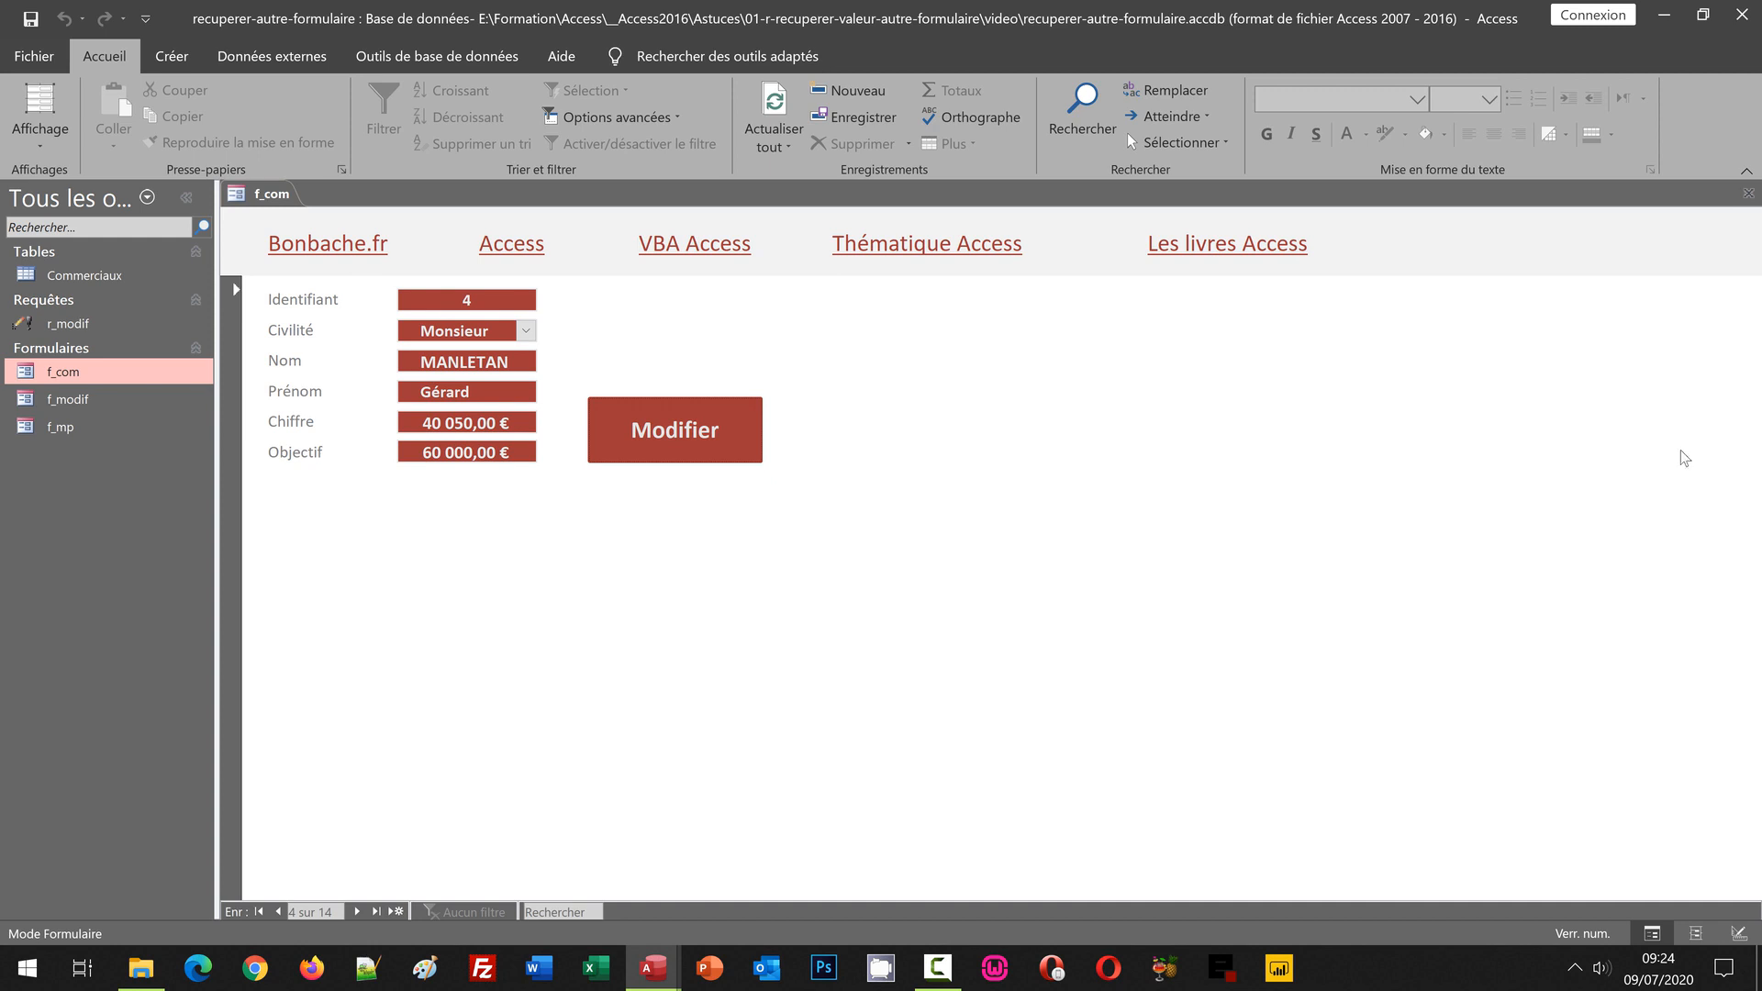
- Close the f_com form and open the f_modif form in design view
{"action": "left_click", "coordinate": [1748, 192]}
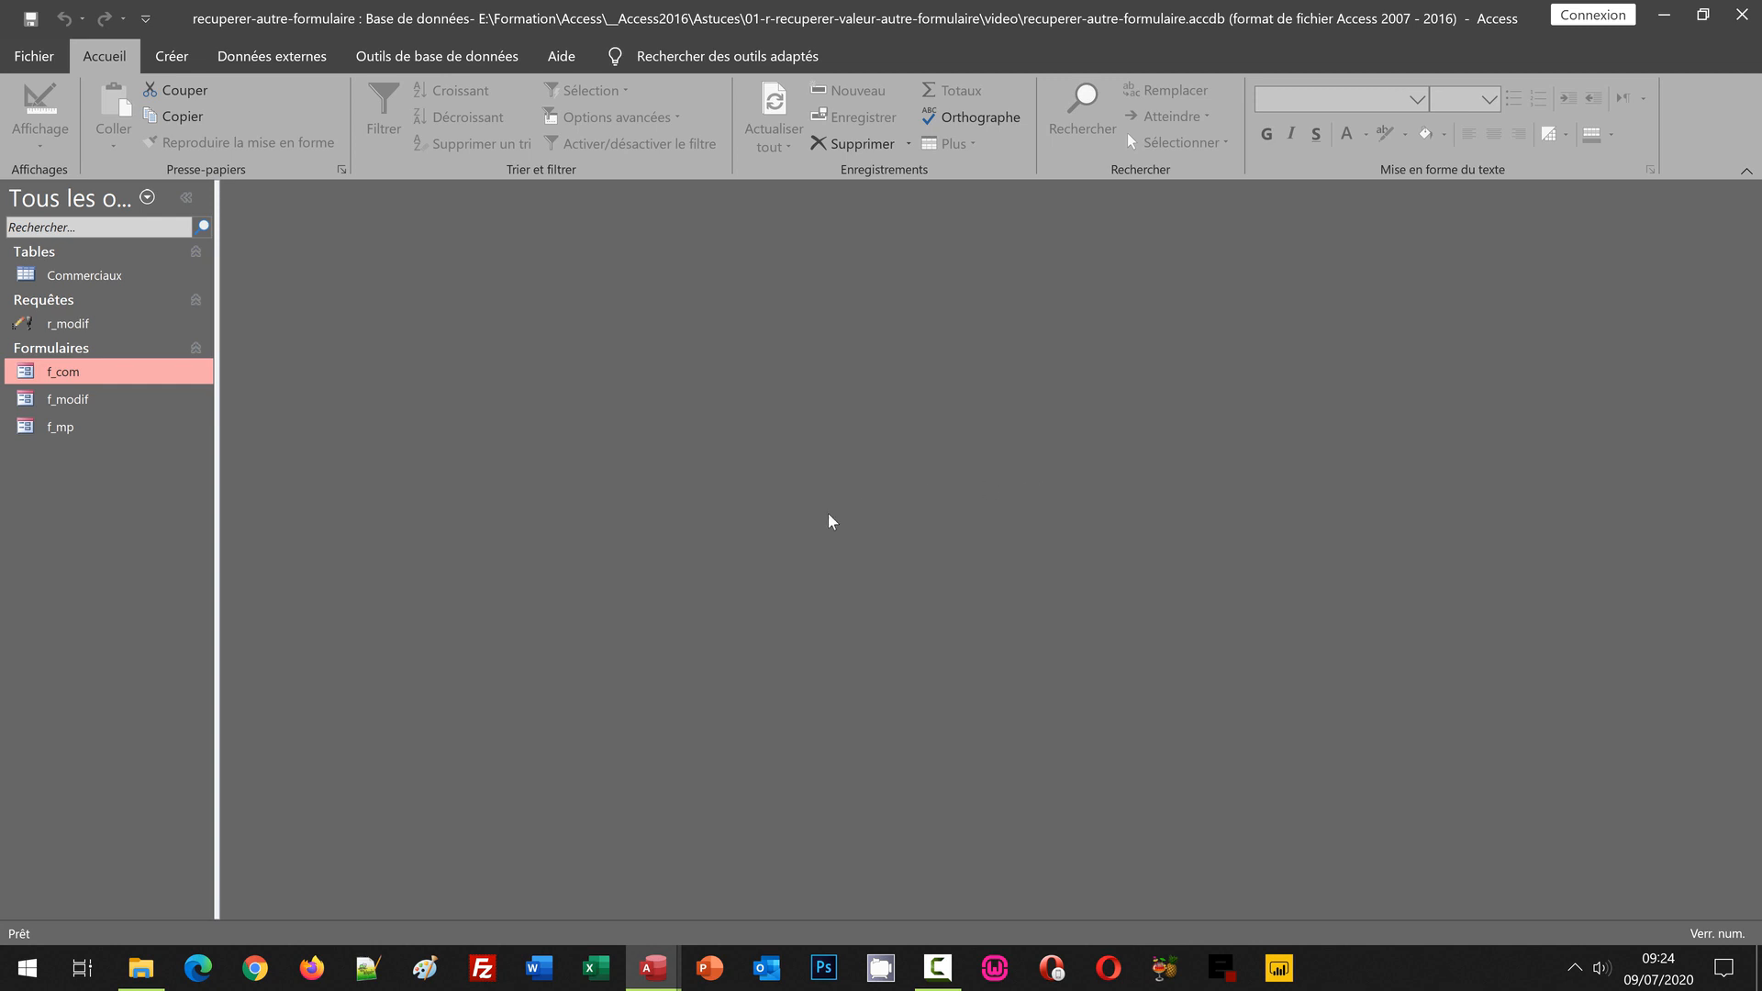
{"action": "right_click", "coordinate": [77, 400]}
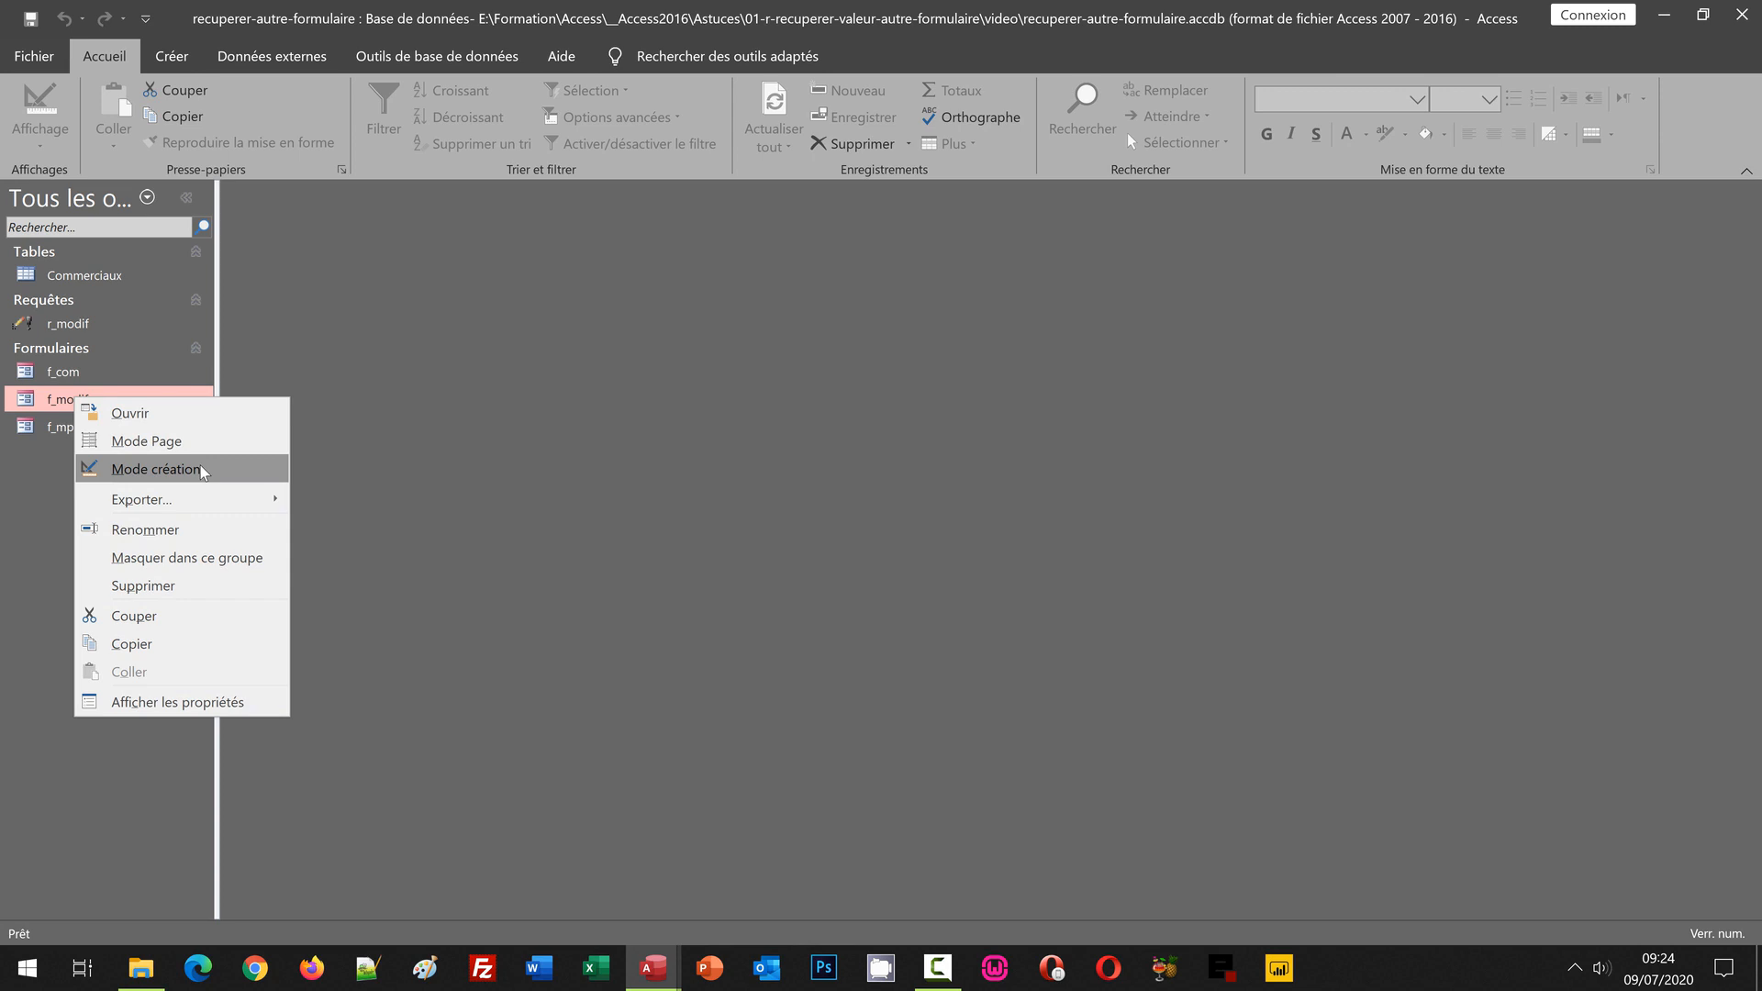
{"action": "left_click", "coordinate": [155, 469]}
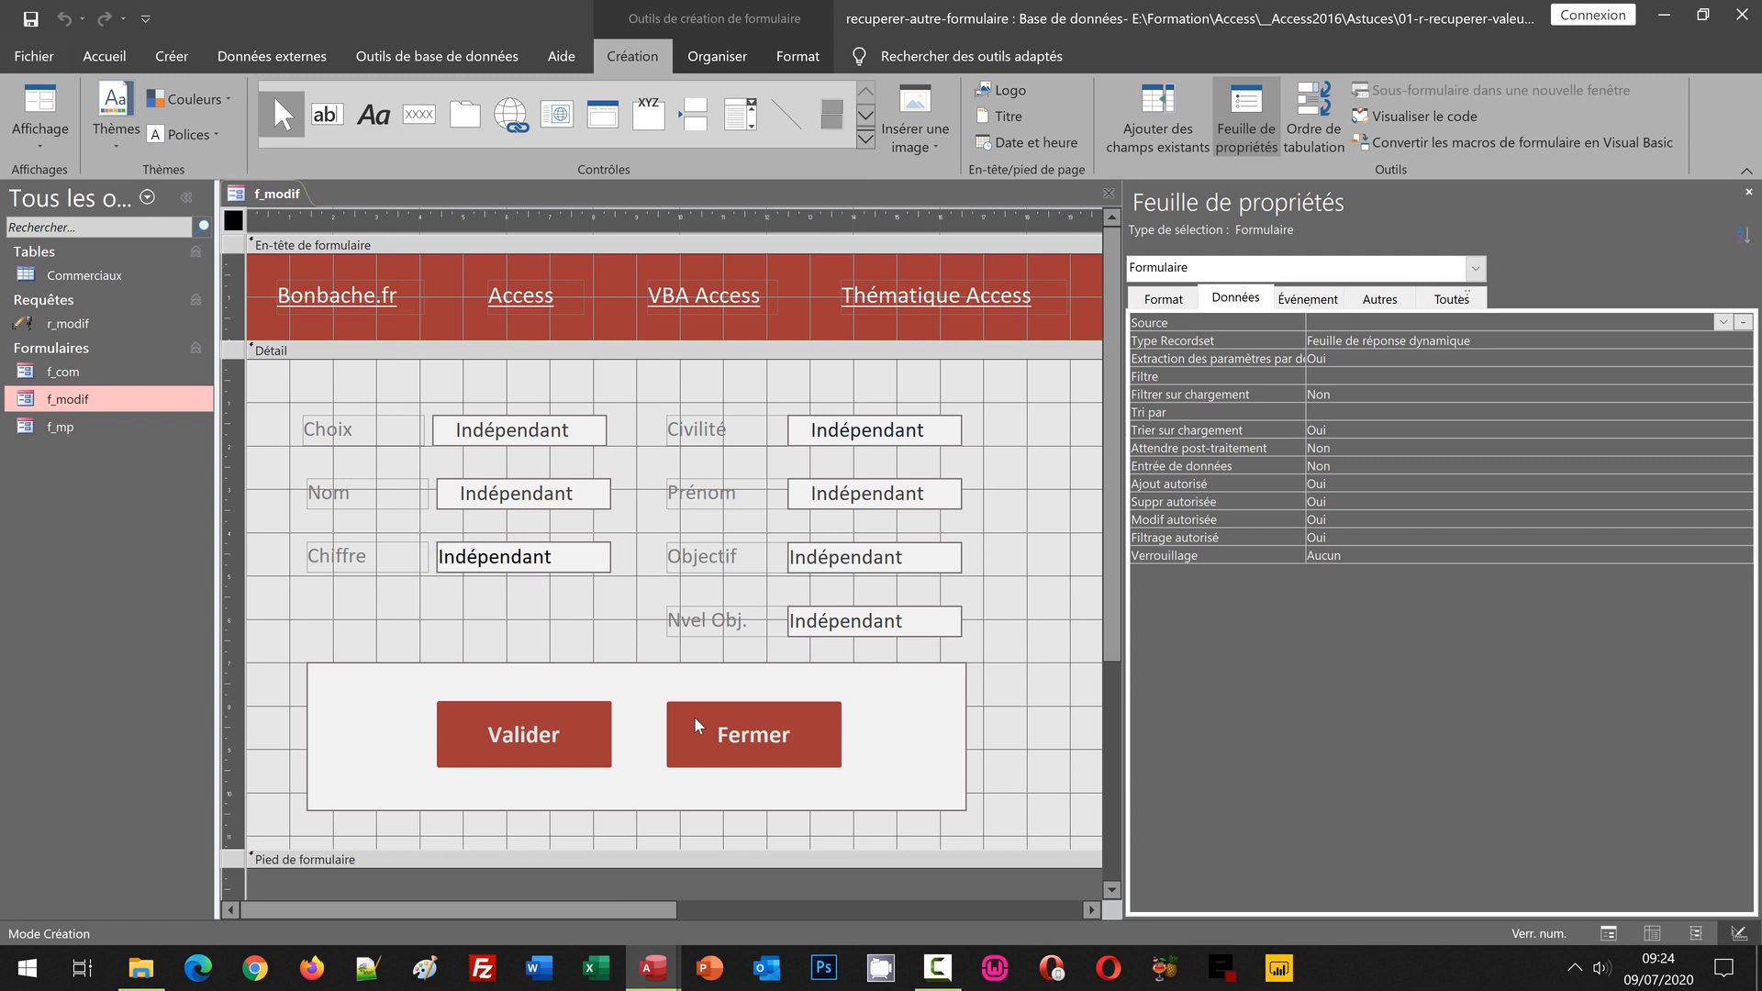
- Build the Civilité text box's control source with the expression builder as Formulaires![f_com]![com_civilite], taking the com_civilite control from all forms
{"action": "left_click", "coordinate": [884, 437]}
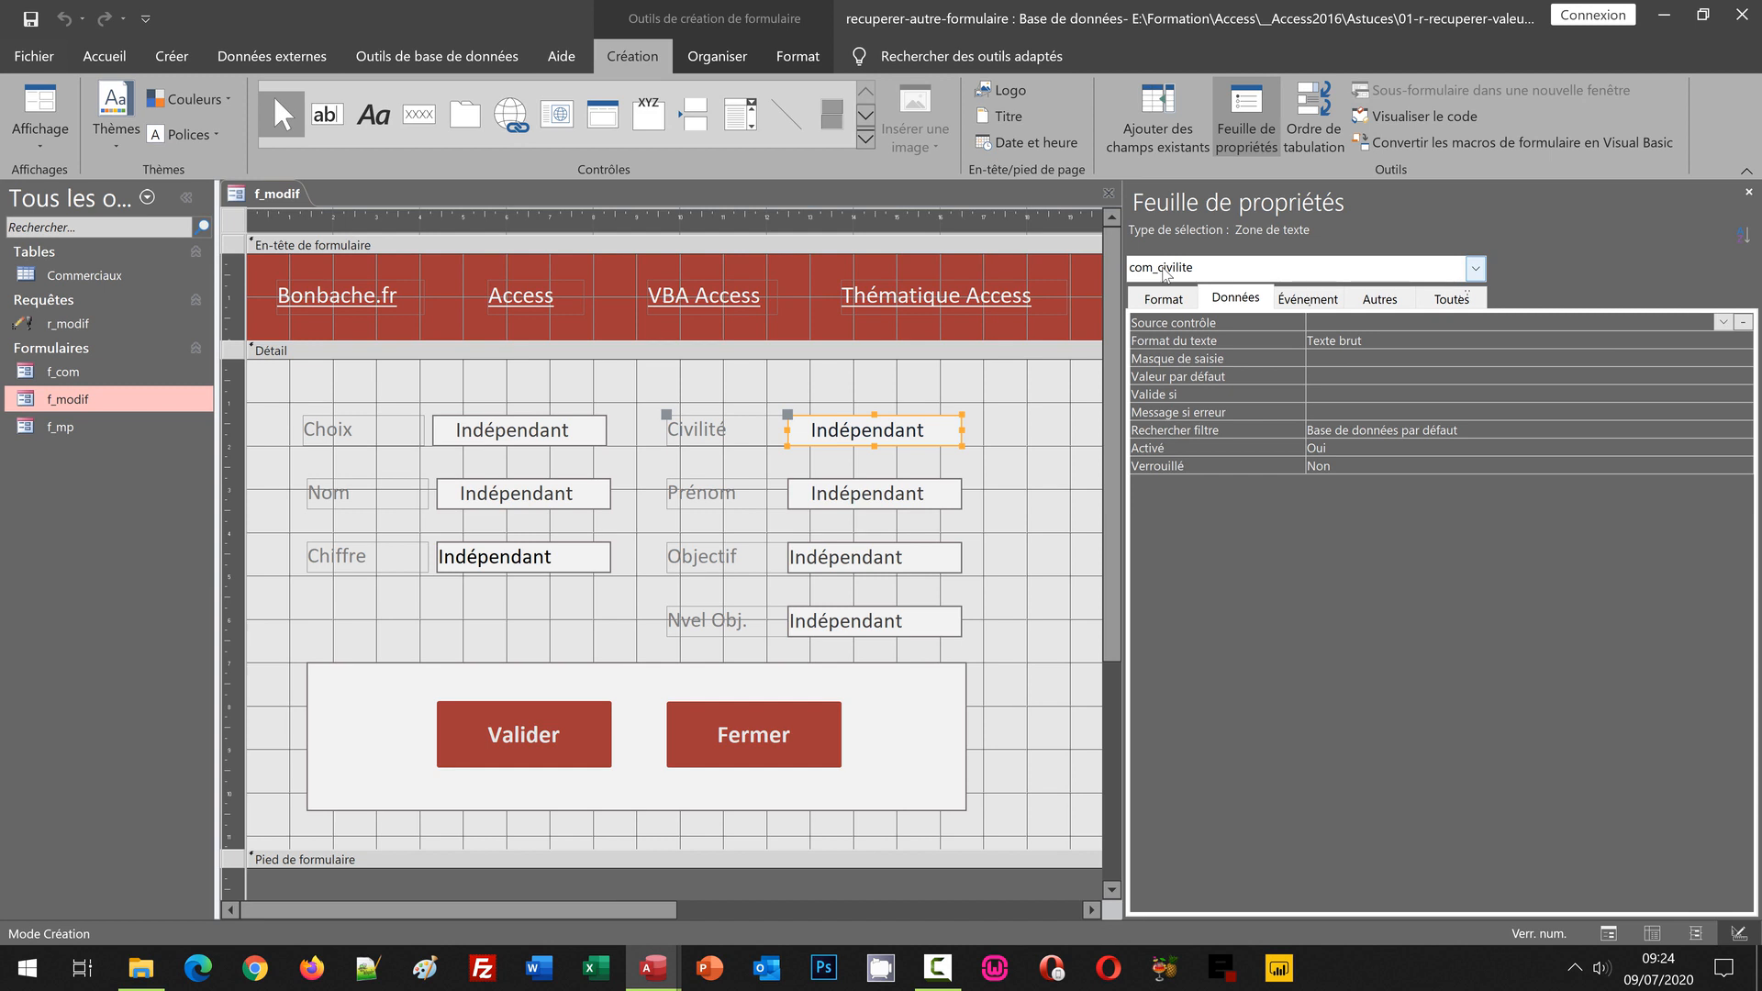
{"action": "left_click", "coordinate": [1245, 301]}
{"action": "left_click", "coordinate": [1743, 323]}
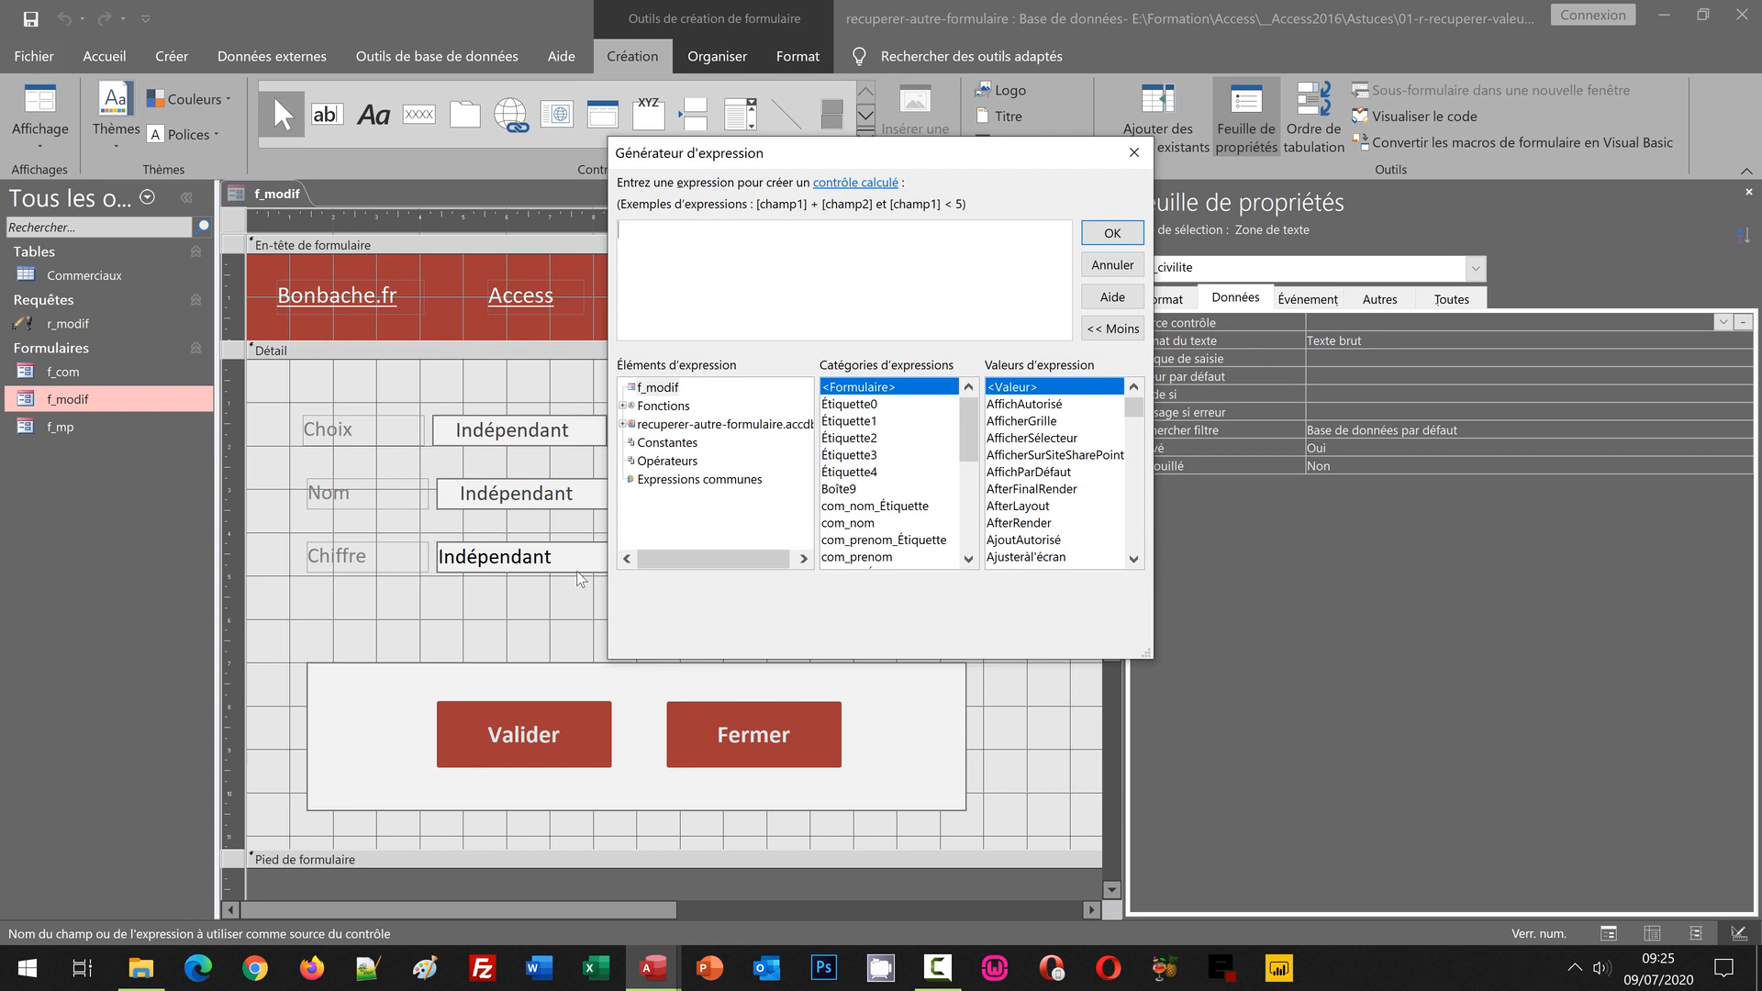
{"action": "left_click", "coordinate": [623, 425]}
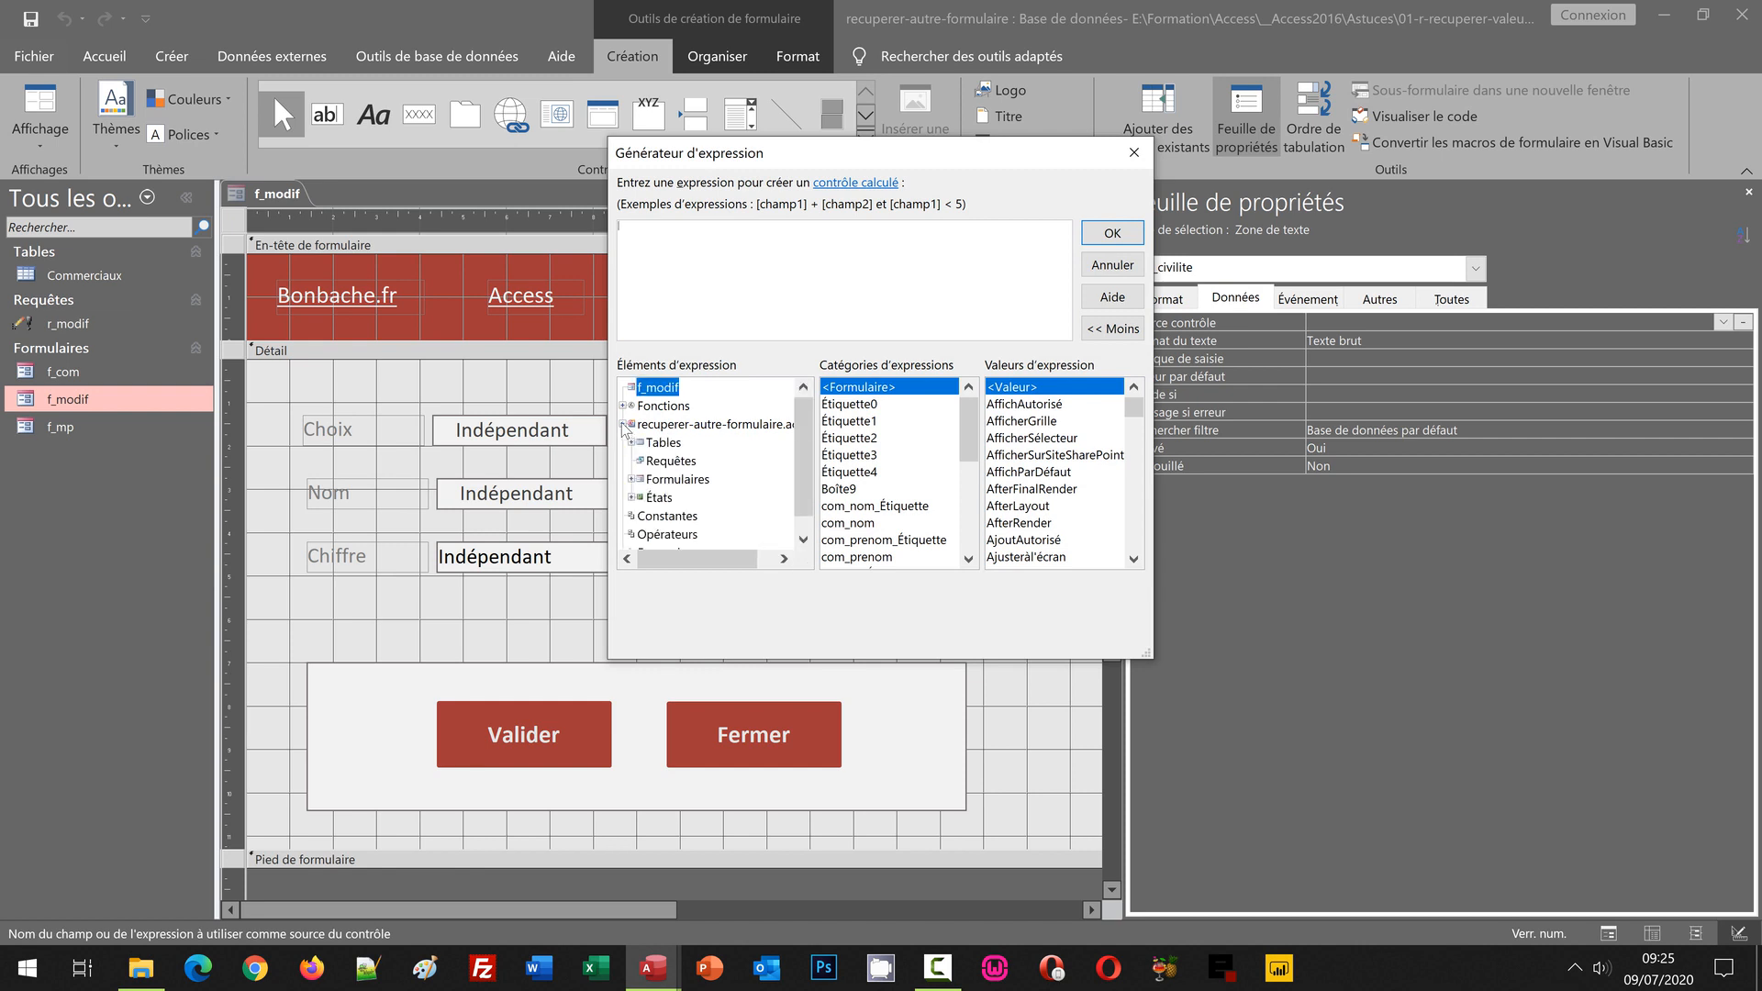
{"action": "left_click", "coordinate": [632, 480]}
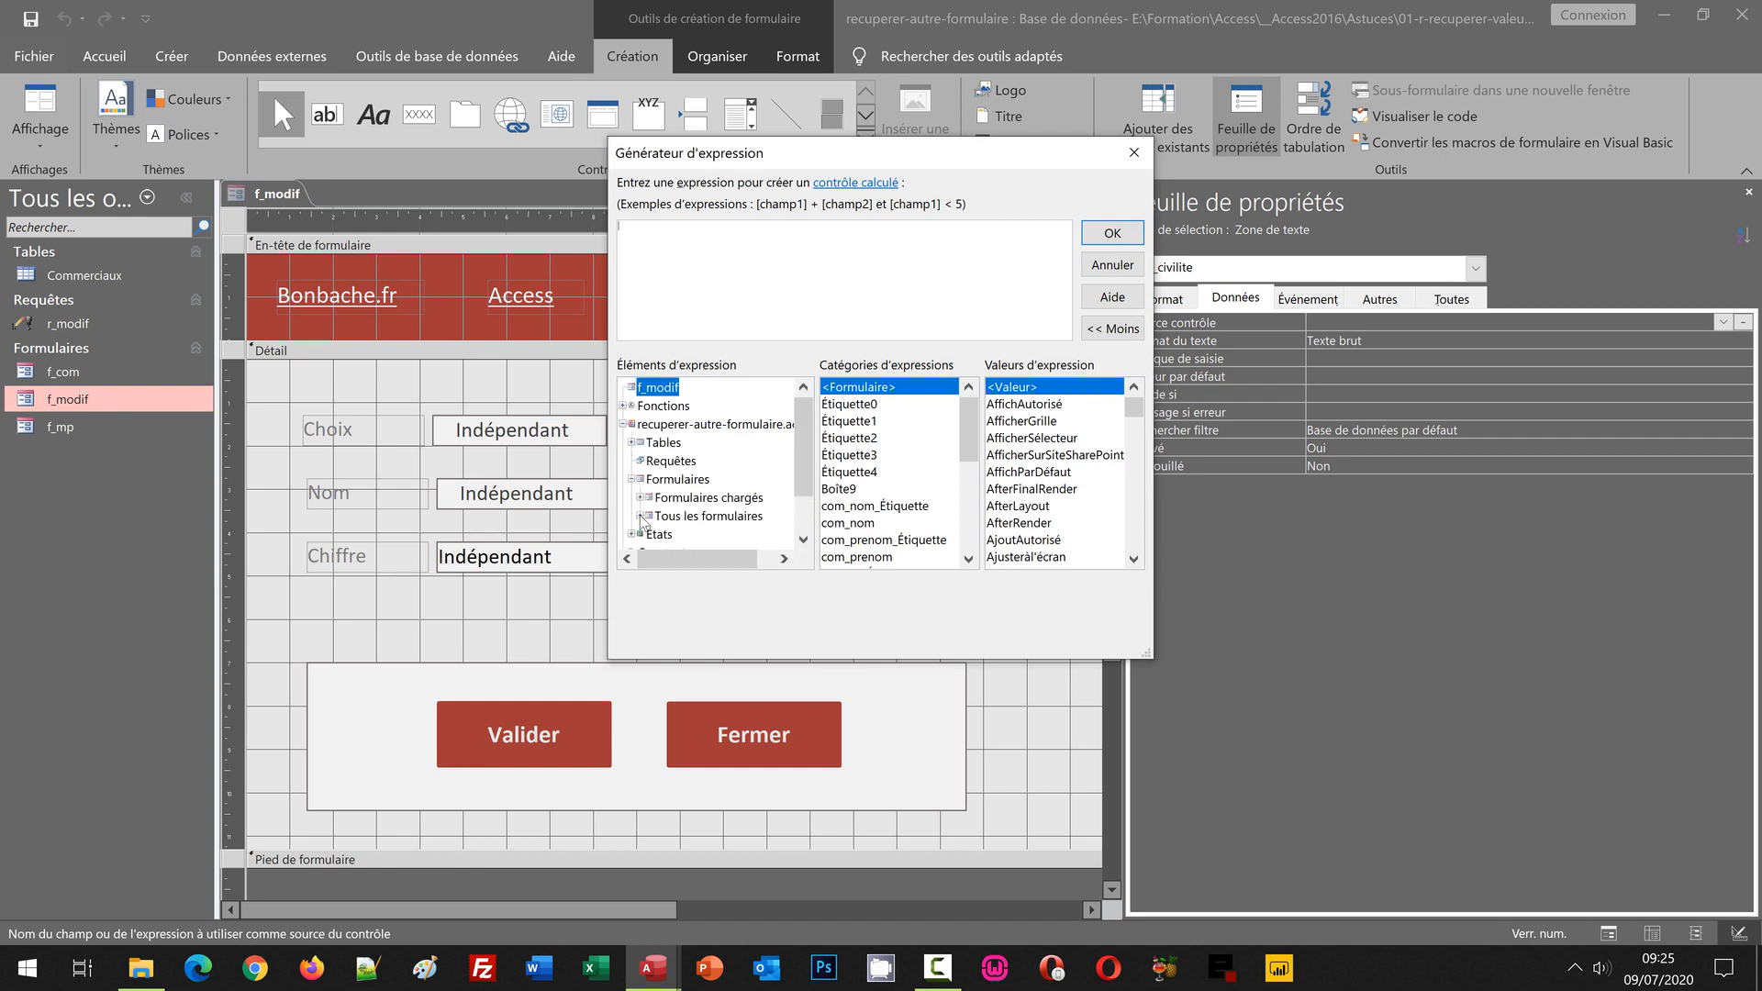
{"action": "left_click", "coordinate": [640, 516]}
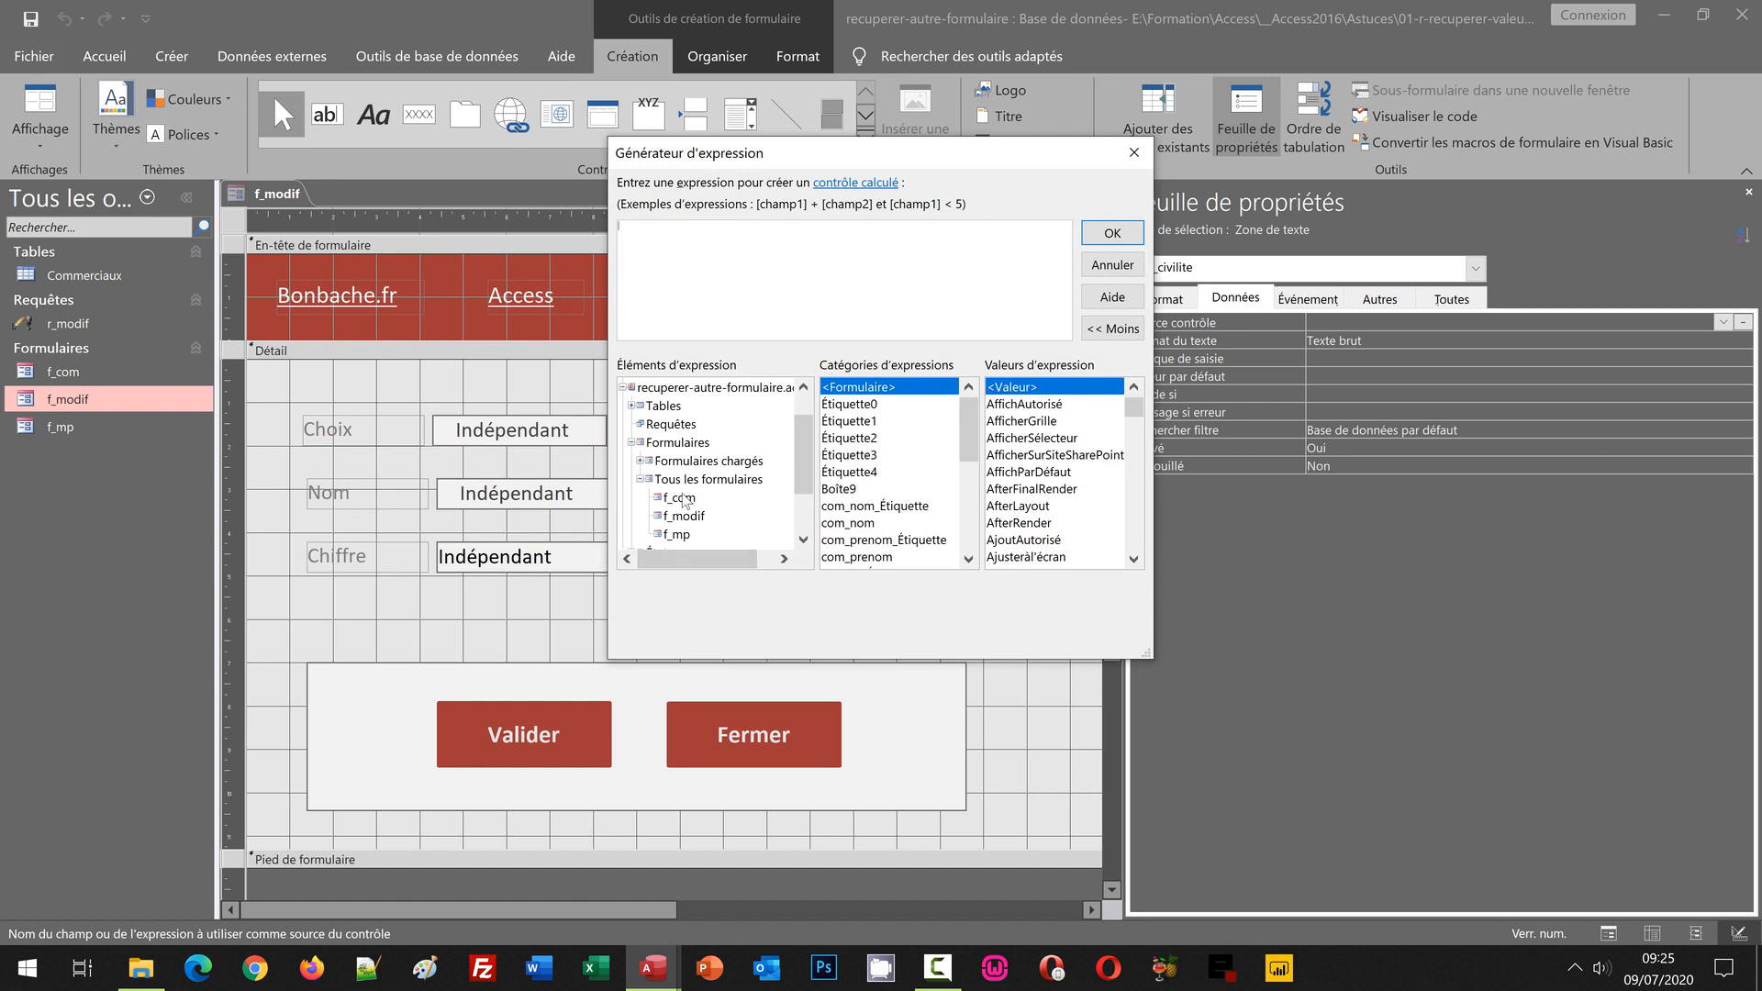
{"action": "left_click", "coordinate": [684, 500]}
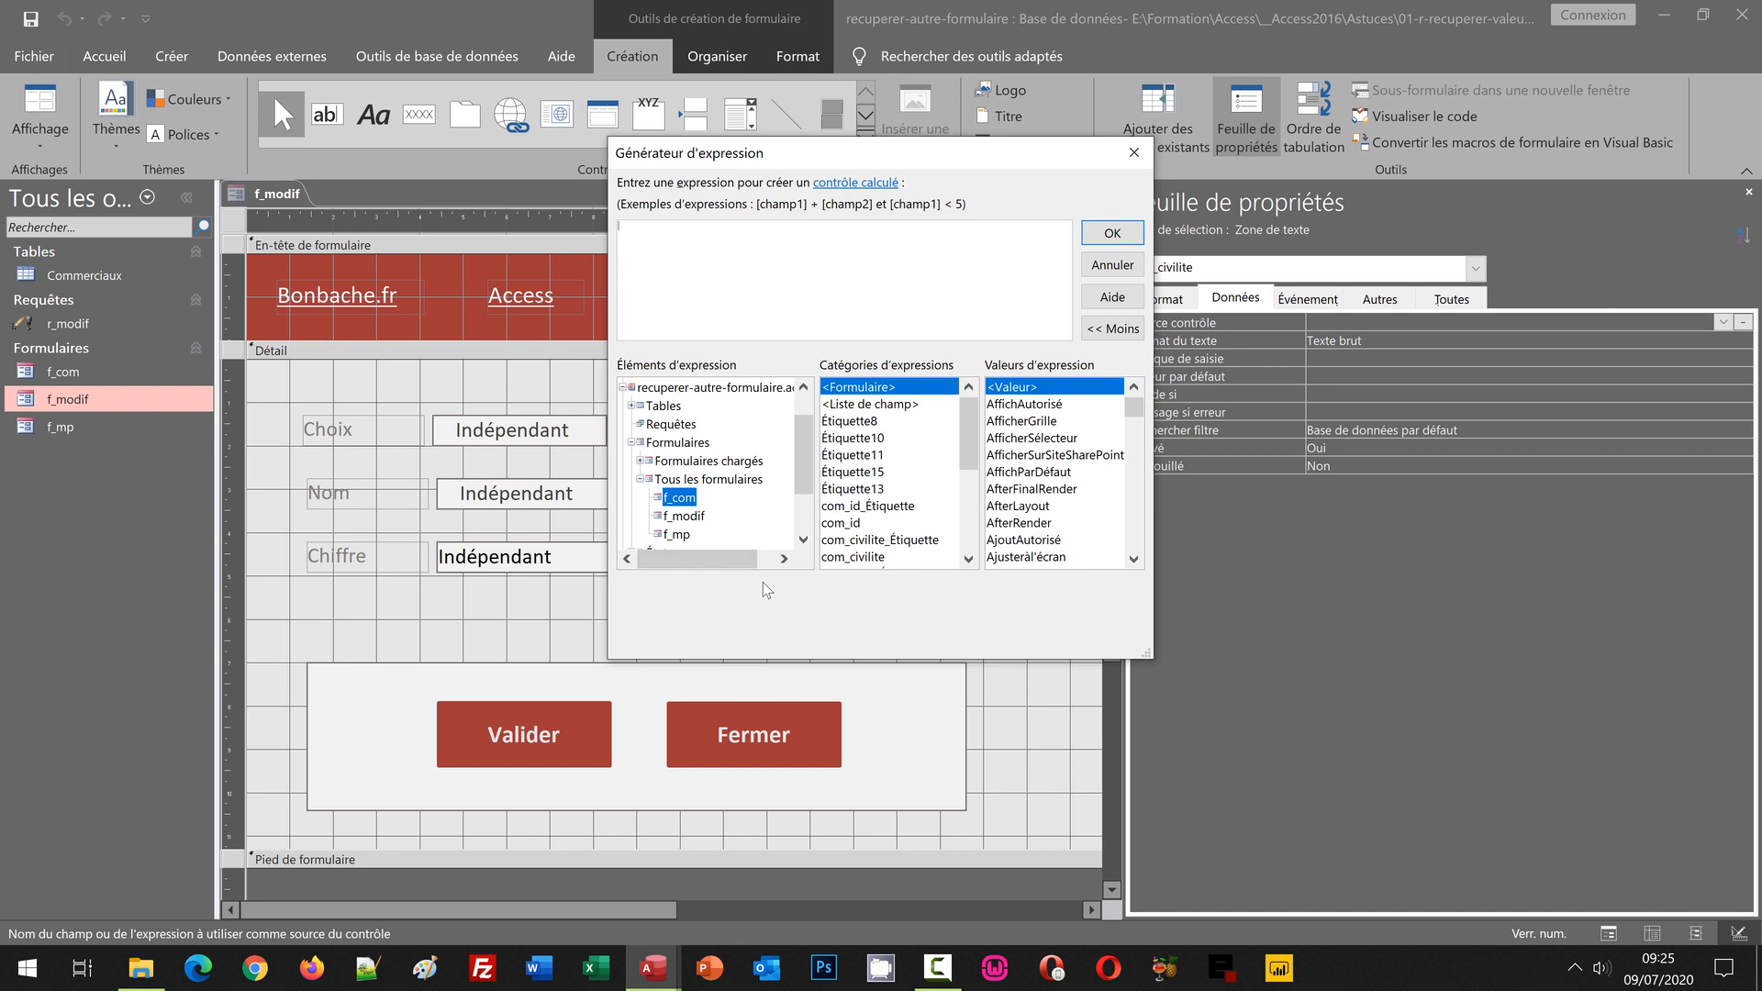
{"action": "double_click", "coordinate": [885, 558]}
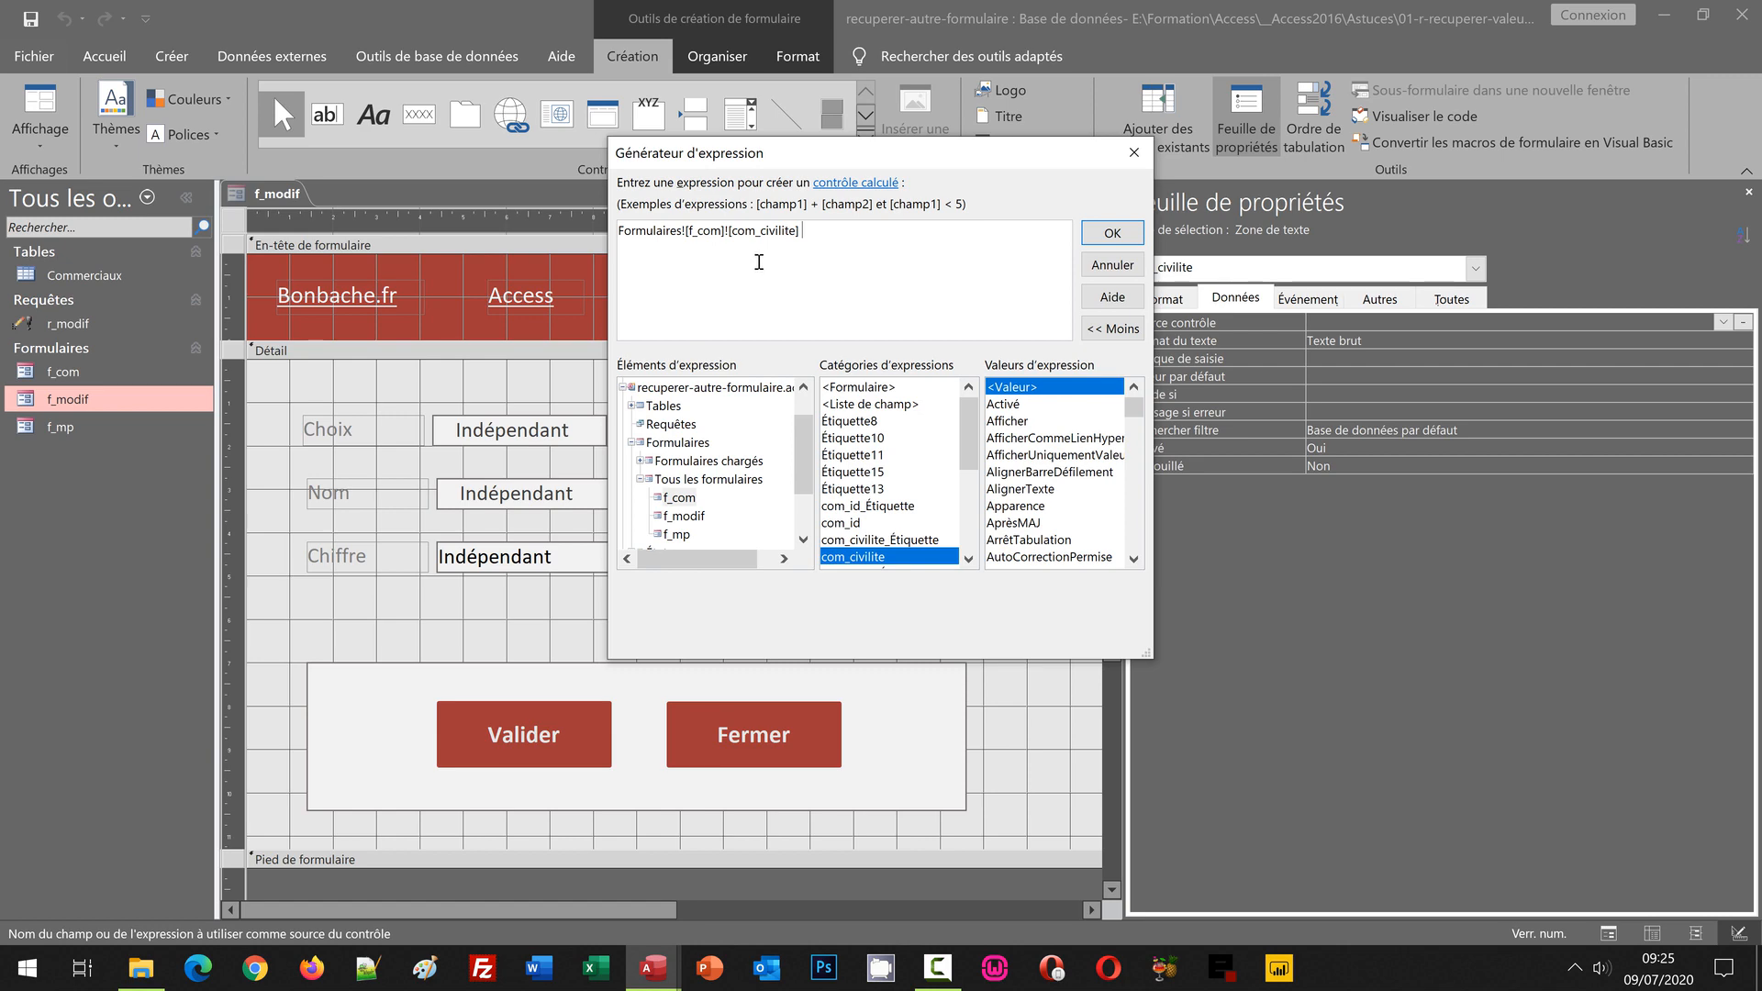
{"action": "left_click", "coordinate": [1112, 233]}
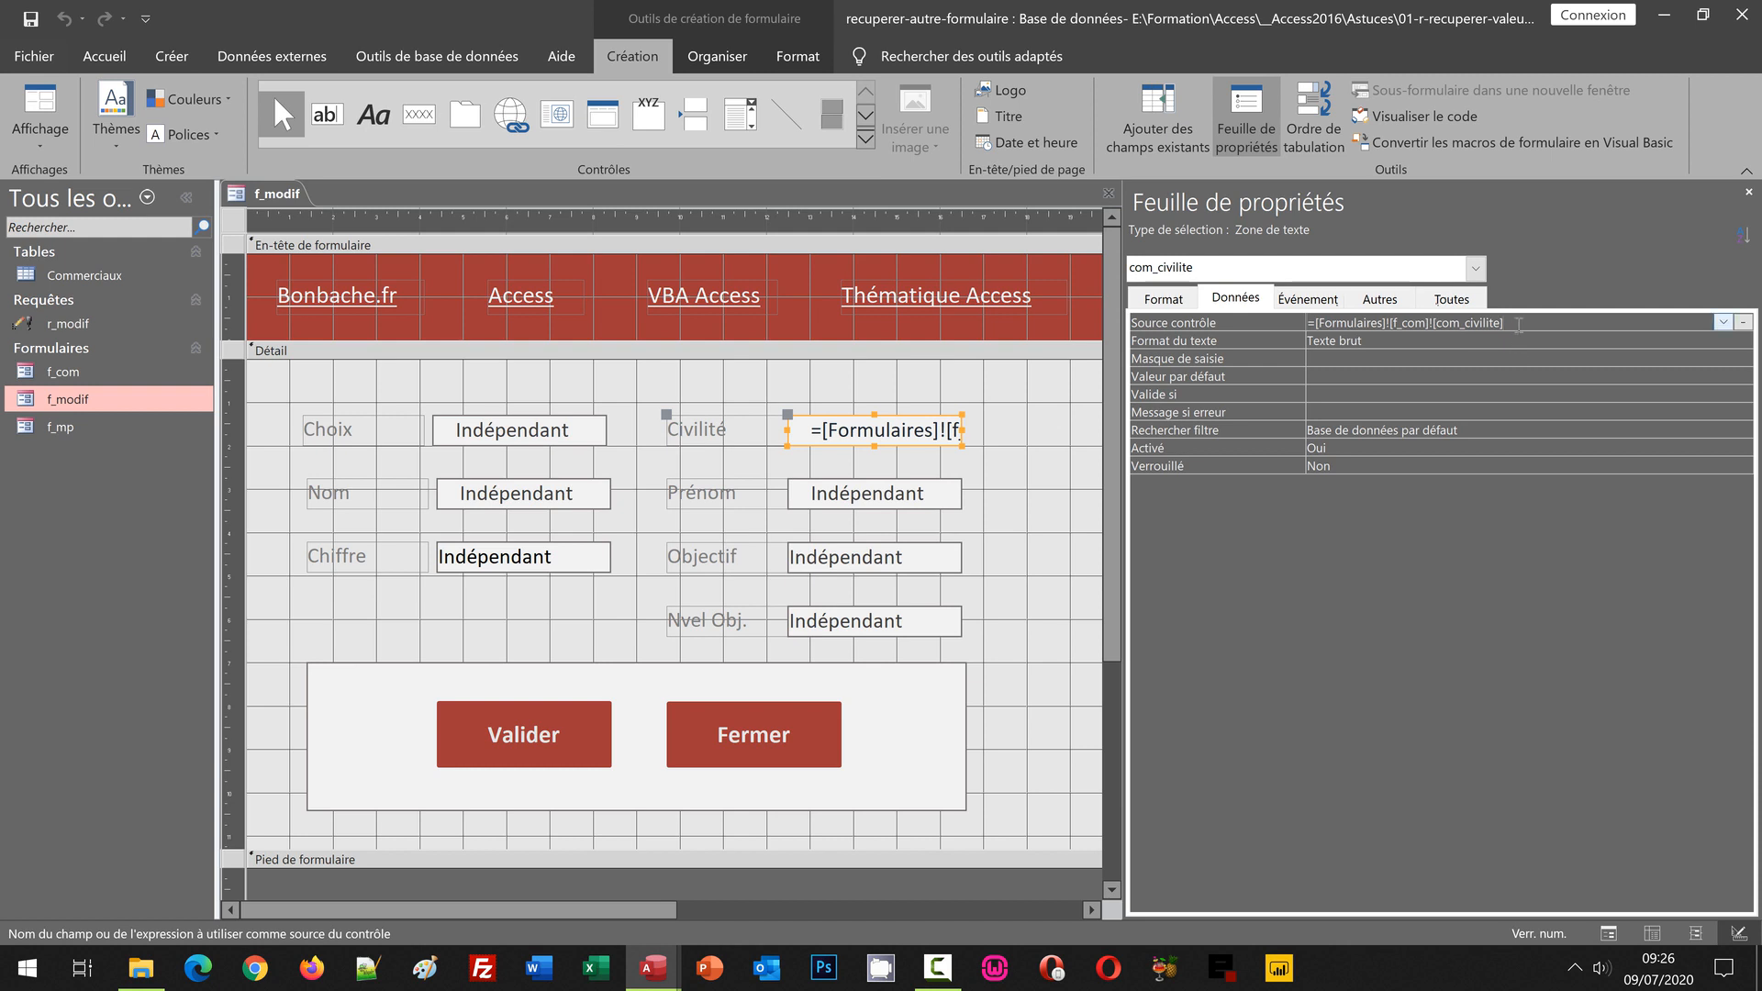
- Copy the Civilité control source into the Nom text box and adapt it to =[Formulaires]![f_com]![com_nom]
{"action": "left_click_drag", "start_coordinate": [1505, 322], "coordinate": [1301, 321]}
{"action": "key", "text": "ctrl+c"}
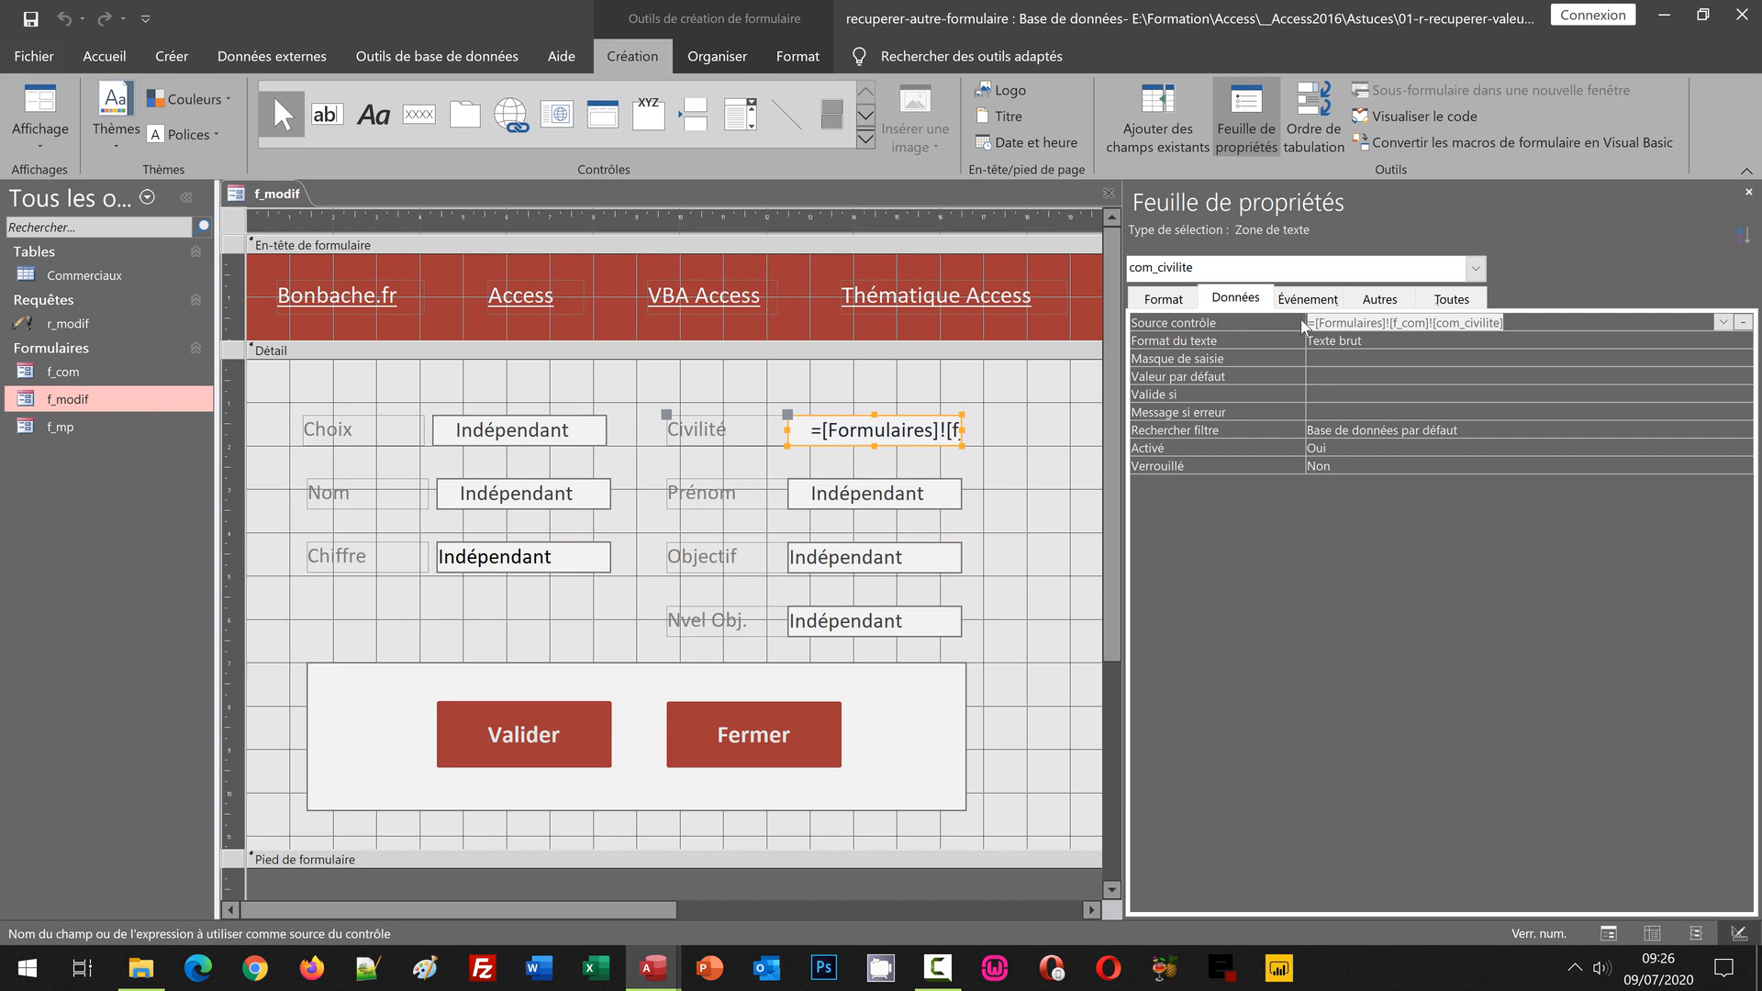
{"action": "key", "text": "Tab"}
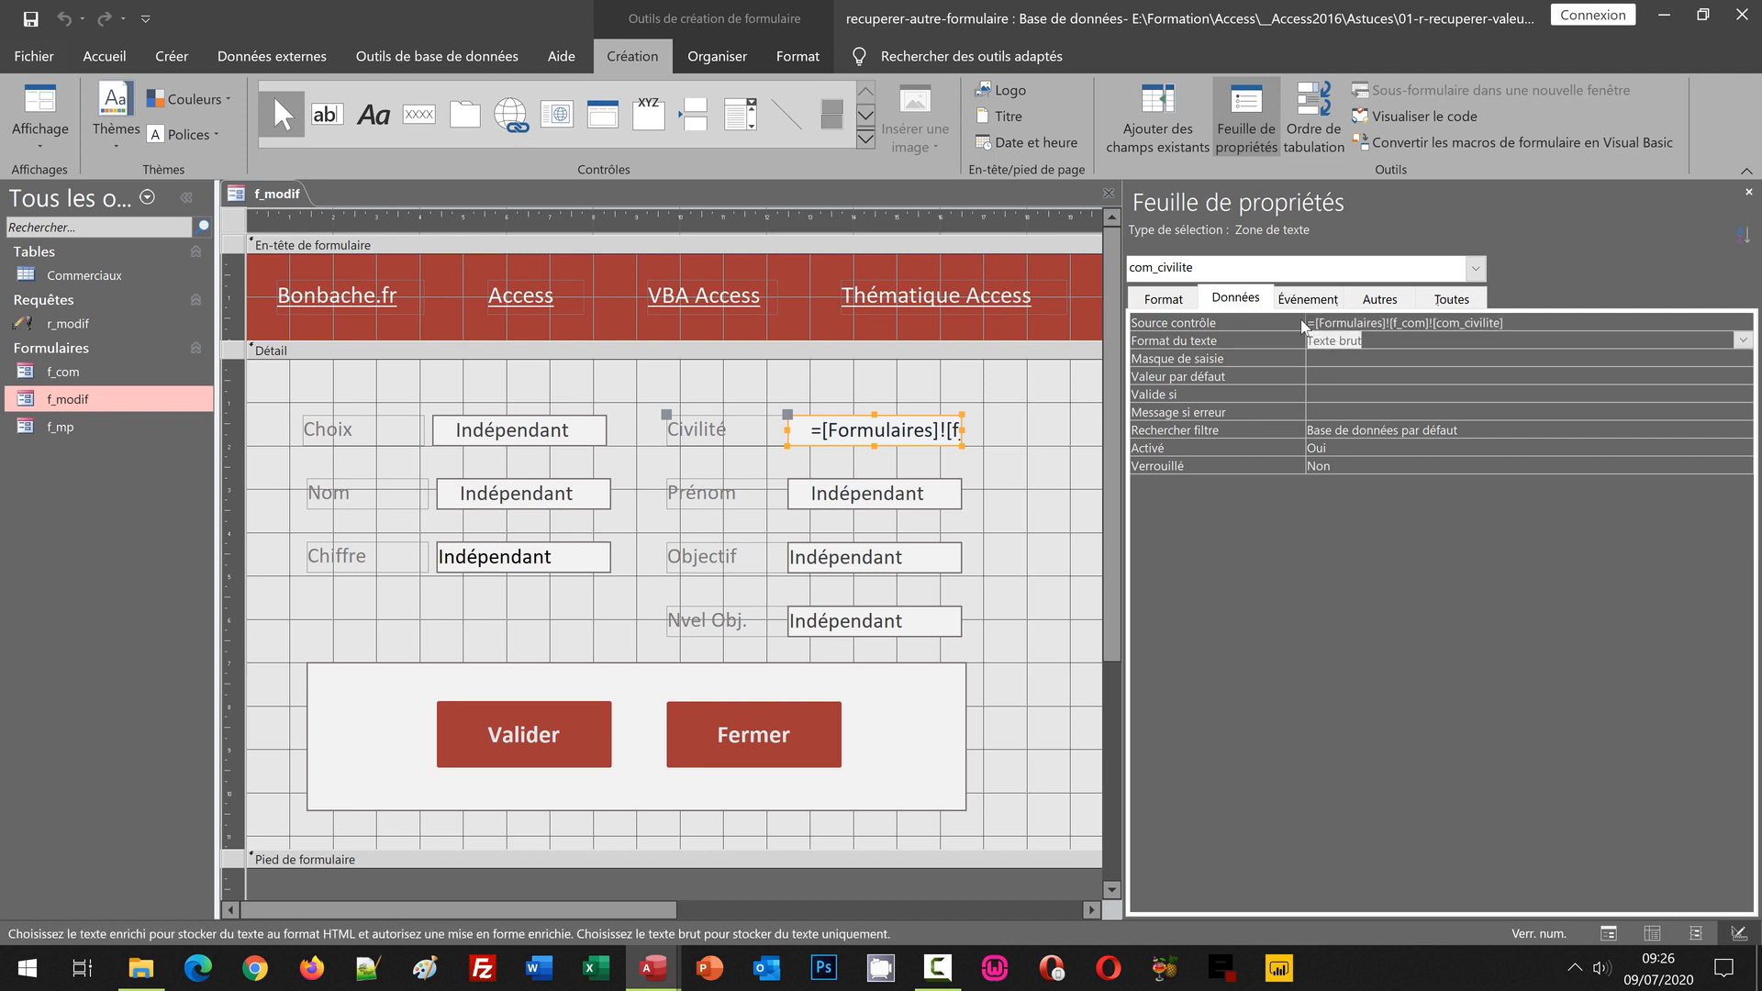
{"action": "left_click", "coordinate": [498, 503]}
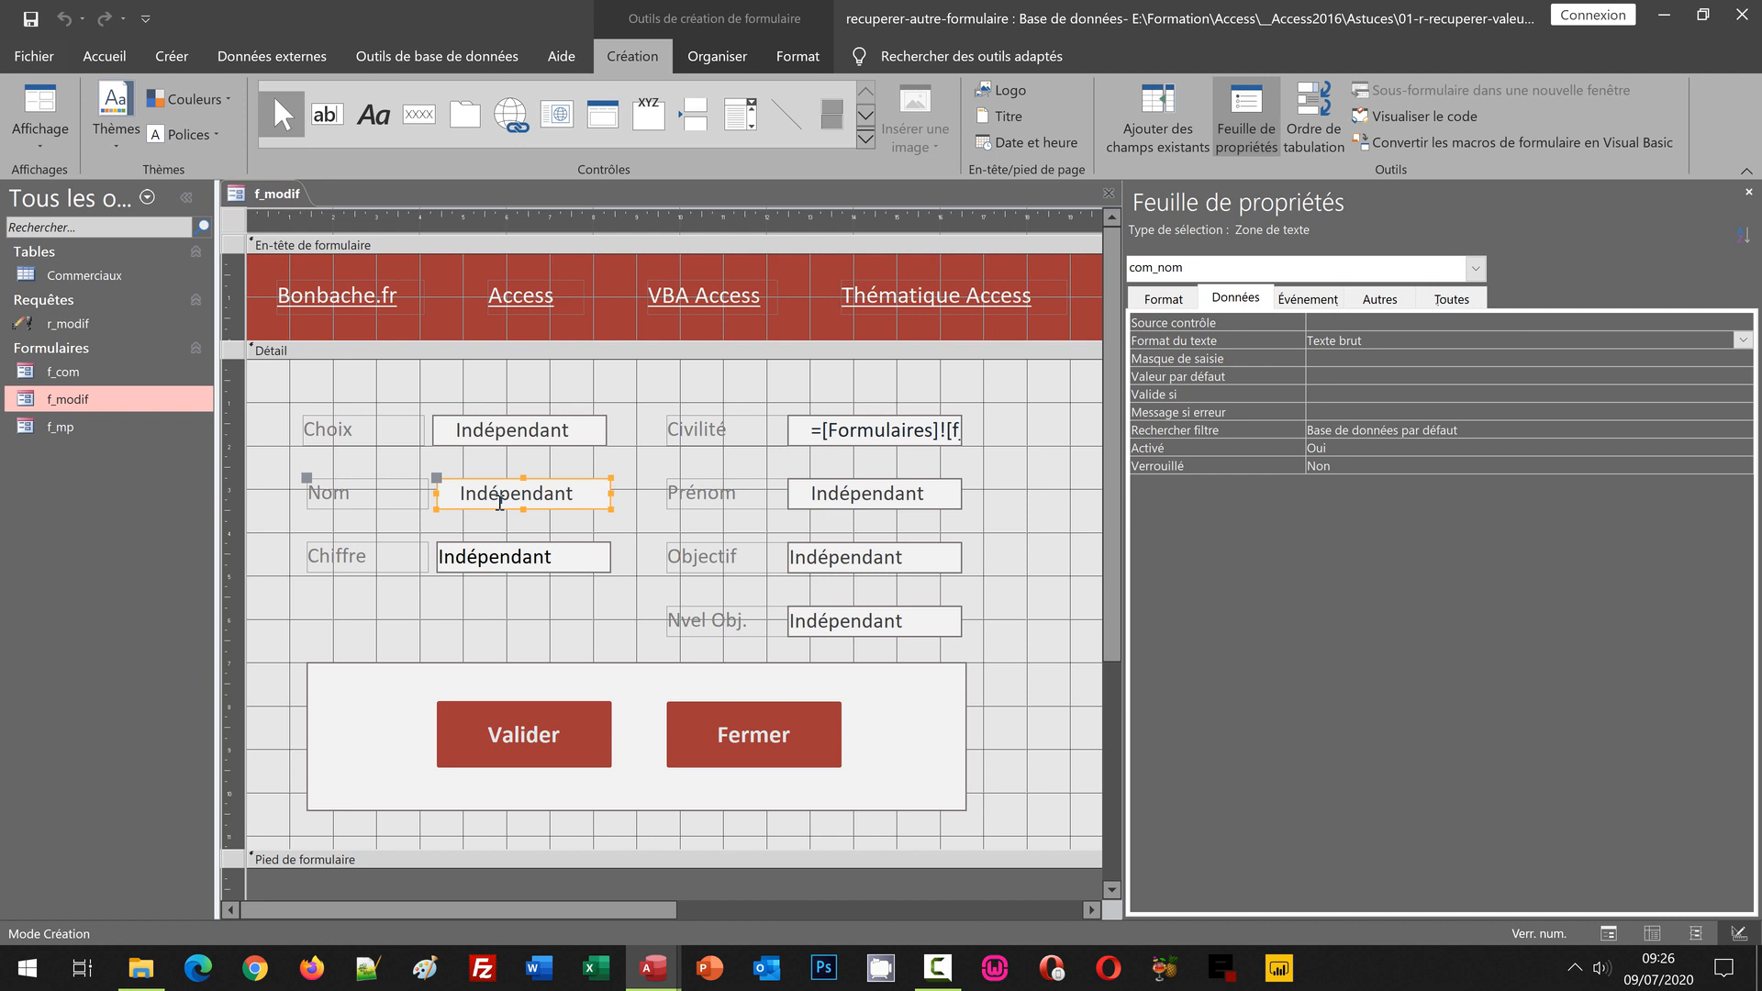
{"action": "left_click", "coordinate": [1319, 322]}
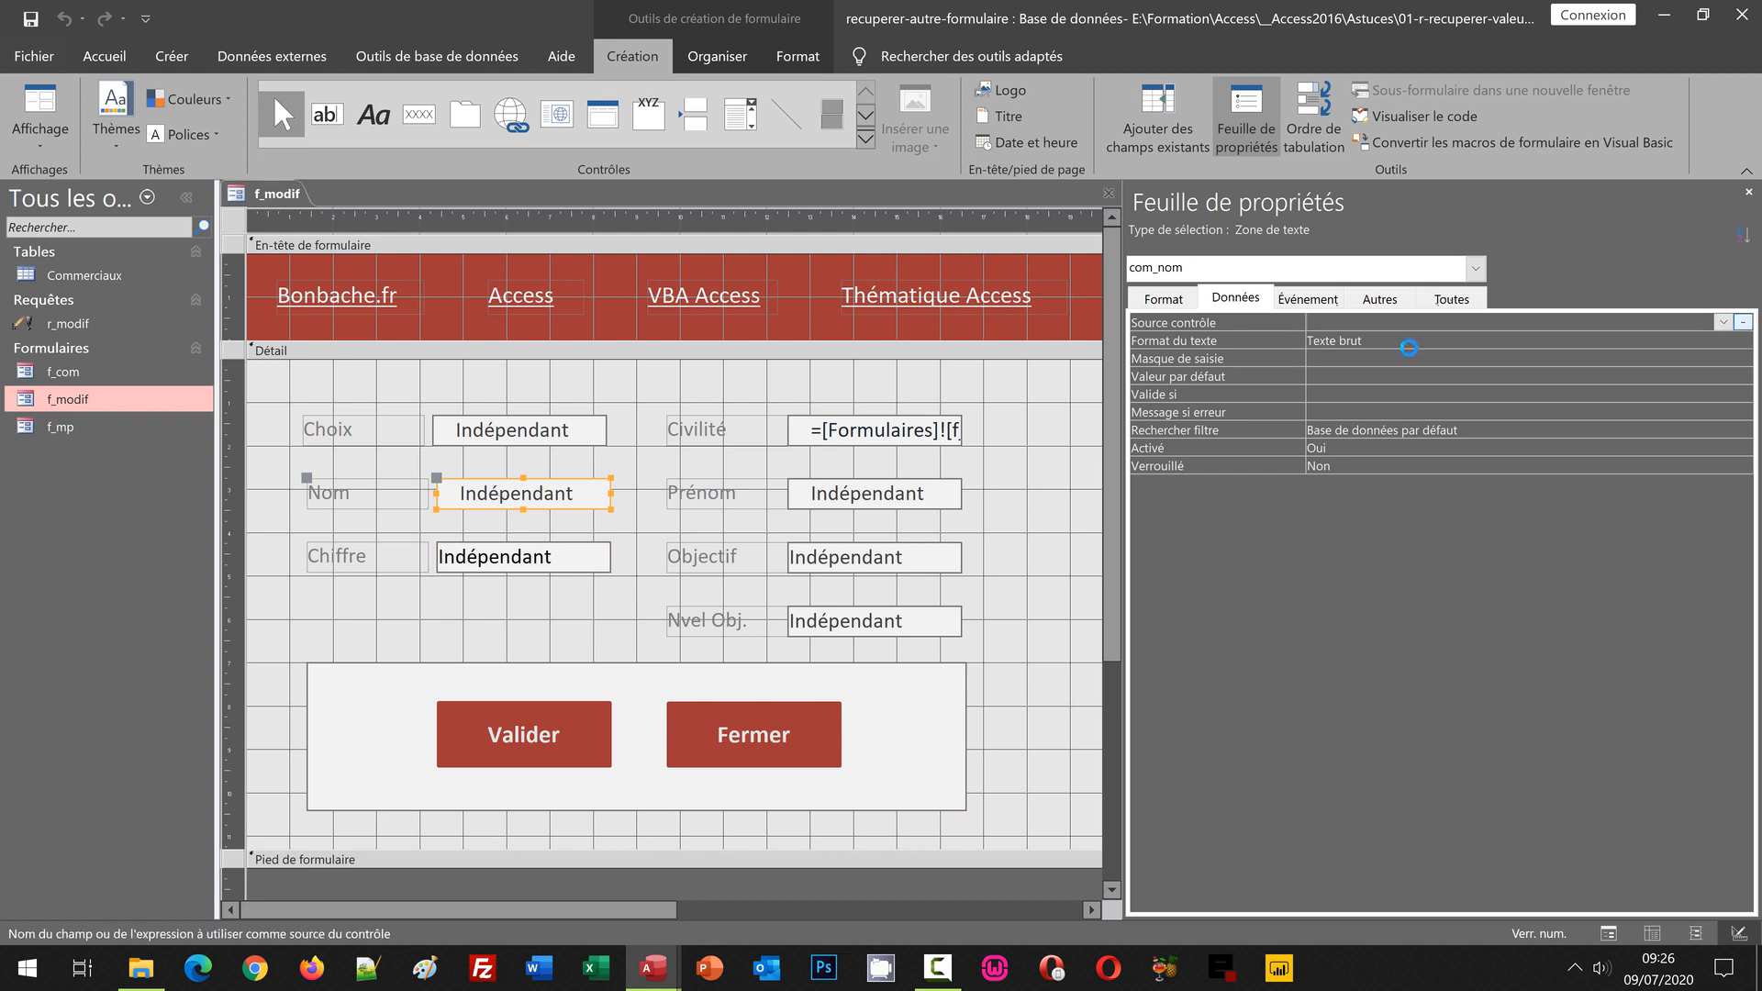
{"action": "key", "text": "ctrl+v"}
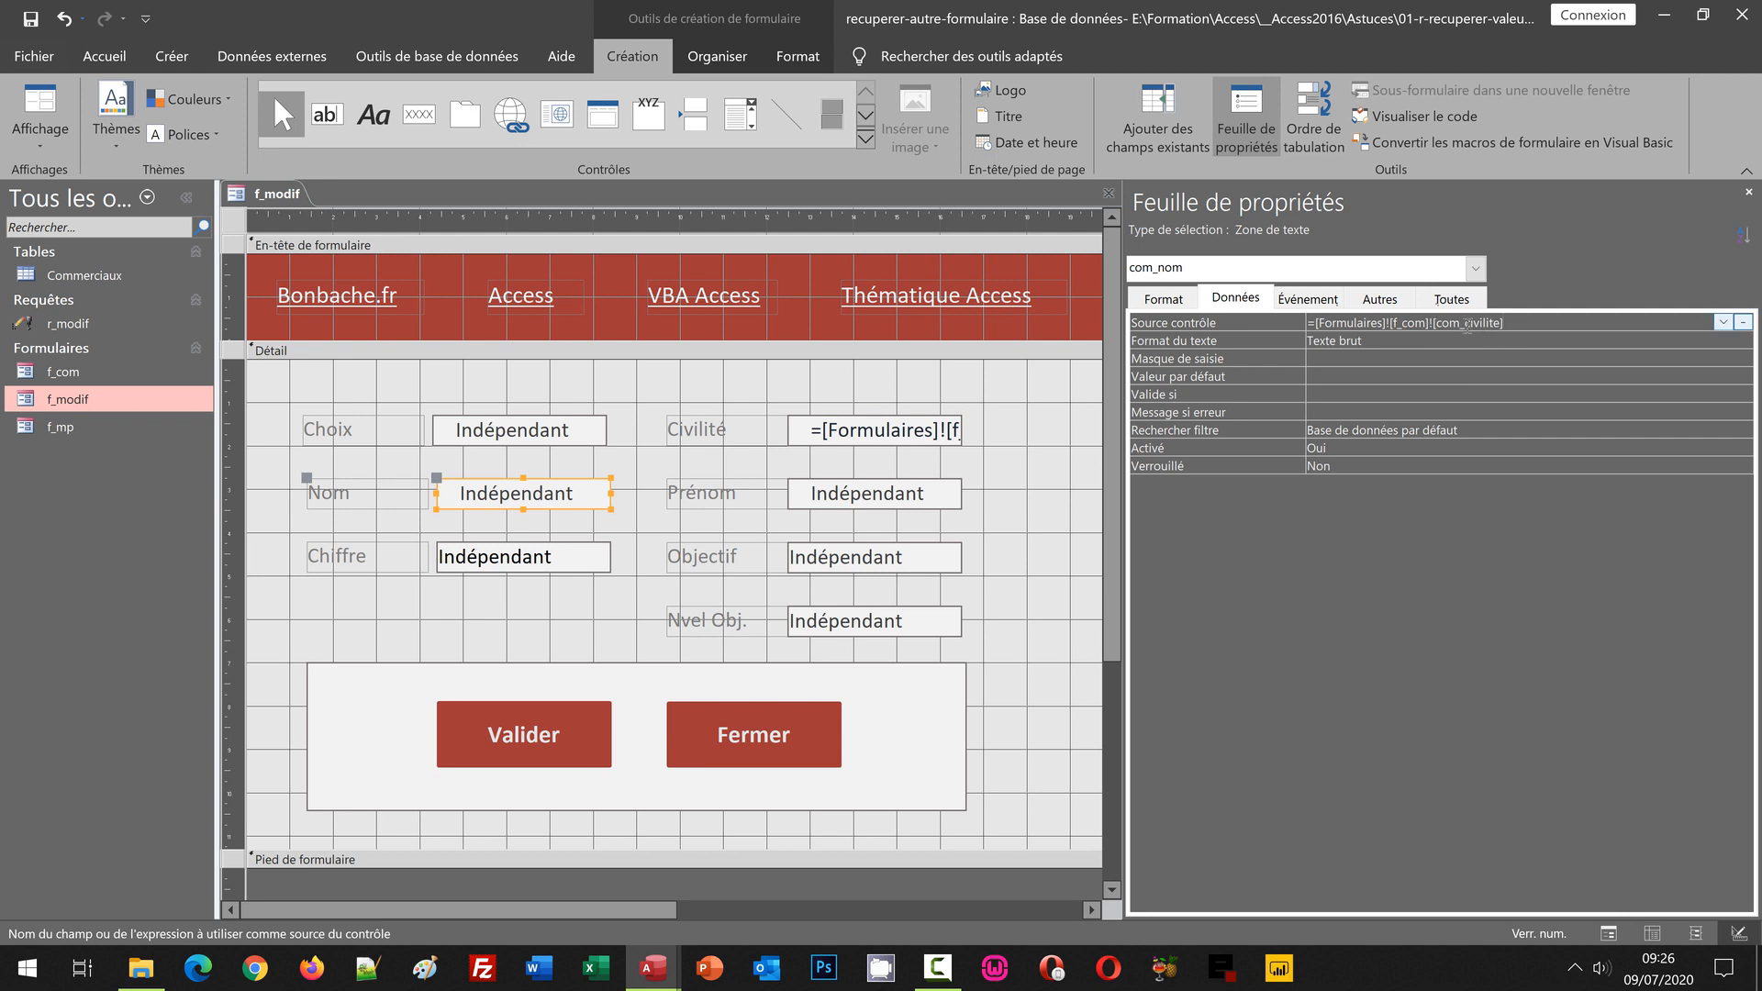
{"action": "key", "text": "shift+End"}
{"action": "key", "text": "shift+Left"}
{"action": "type", "text": "nom"}
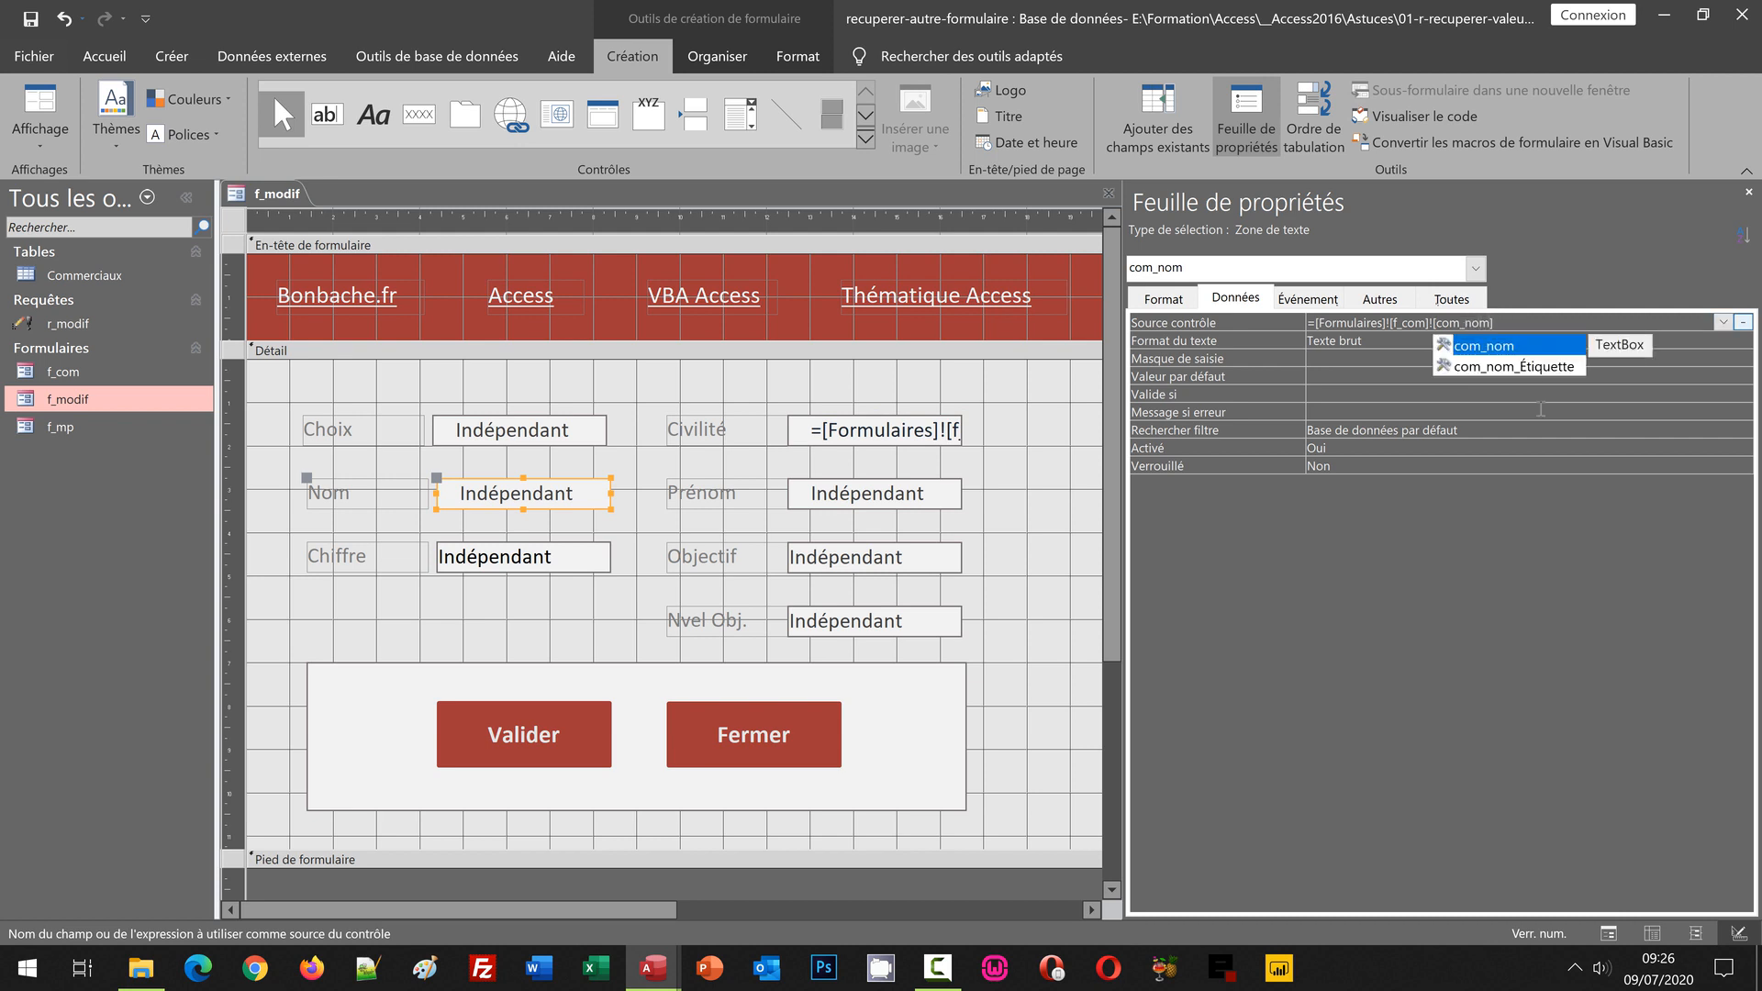
{"action": "left_click", "coordinate": [1512, 322]}
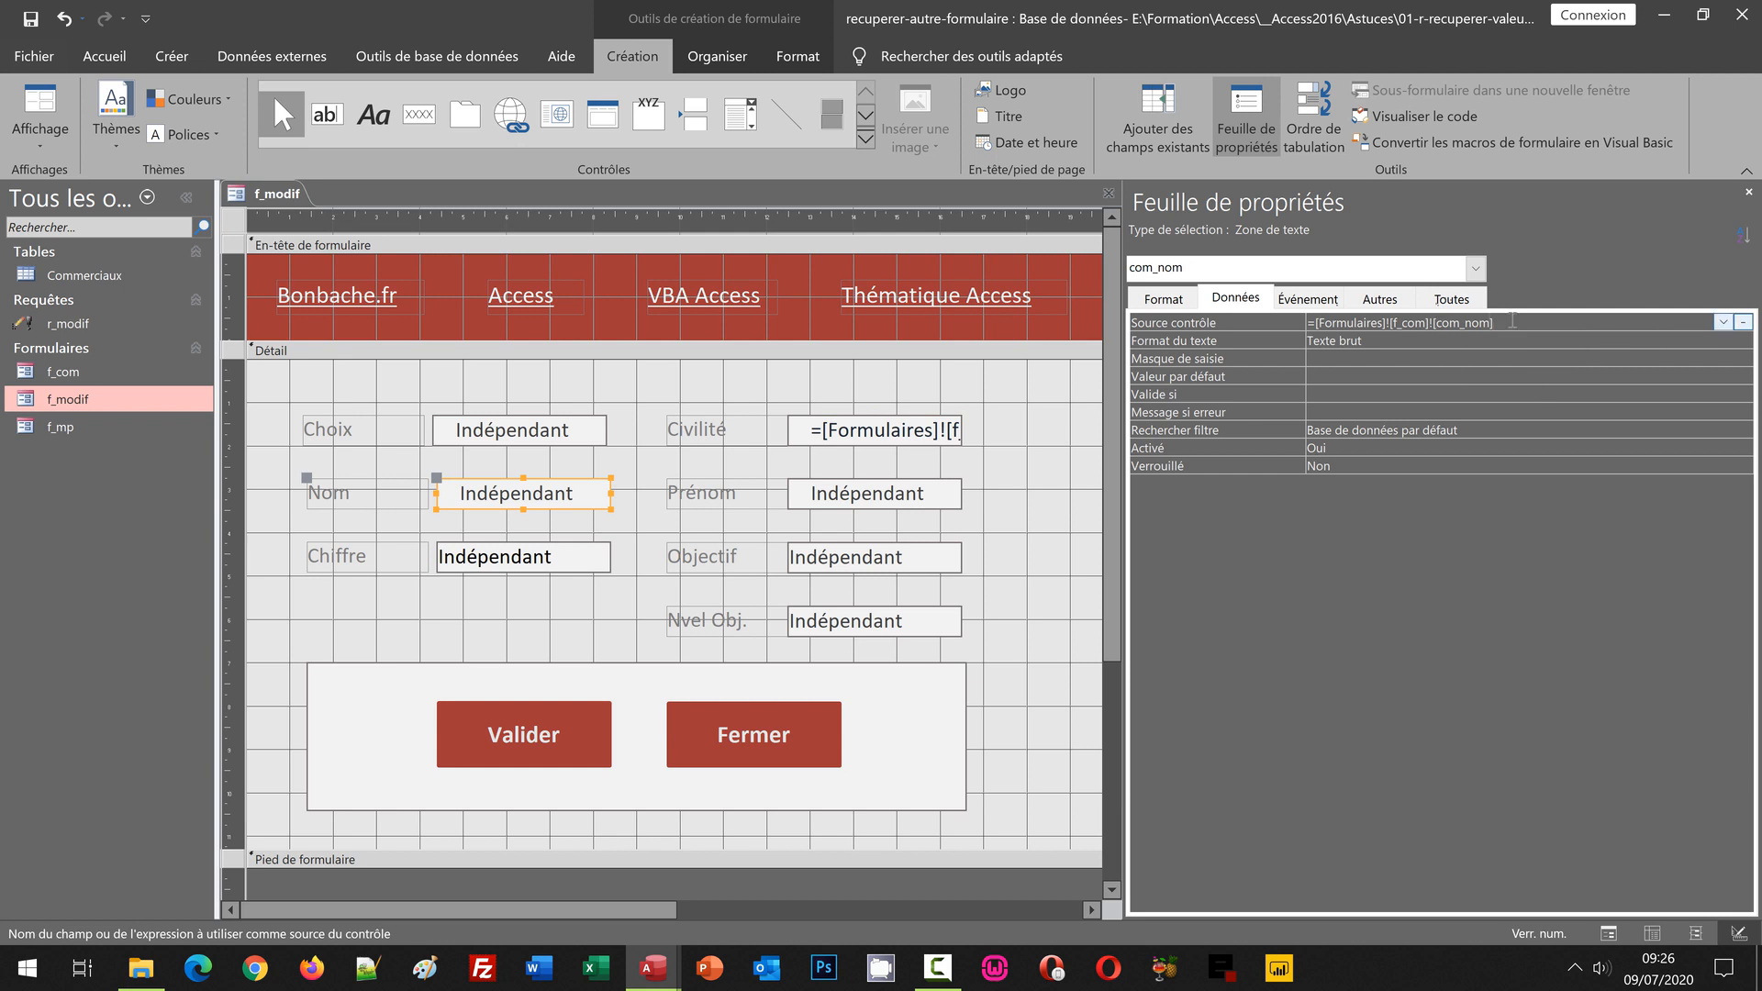